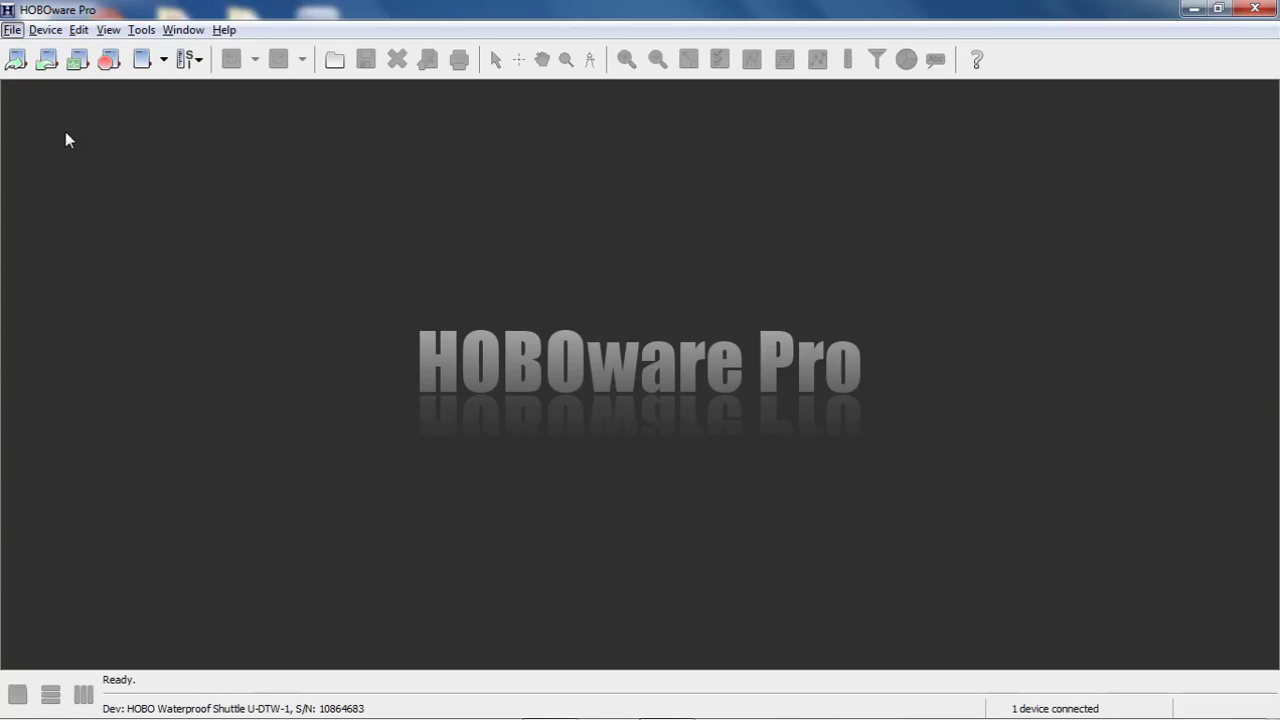
Read out the waterproof shuttle's files and close shuttle management without saving them
click(45, 30)
click(60, 73)
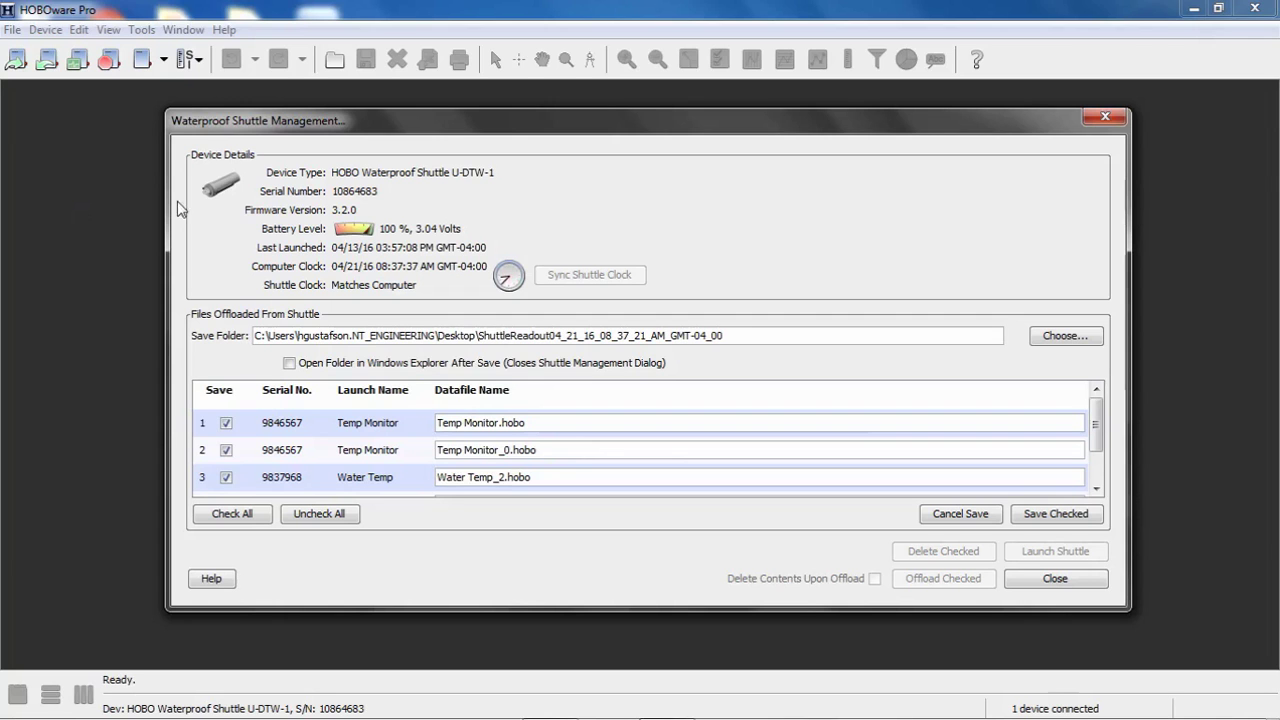
mouse_move(1098, 425)
mouse_down()
mouse_move(1101, 459)
mouse_move(1098, 432)
mouse_up()
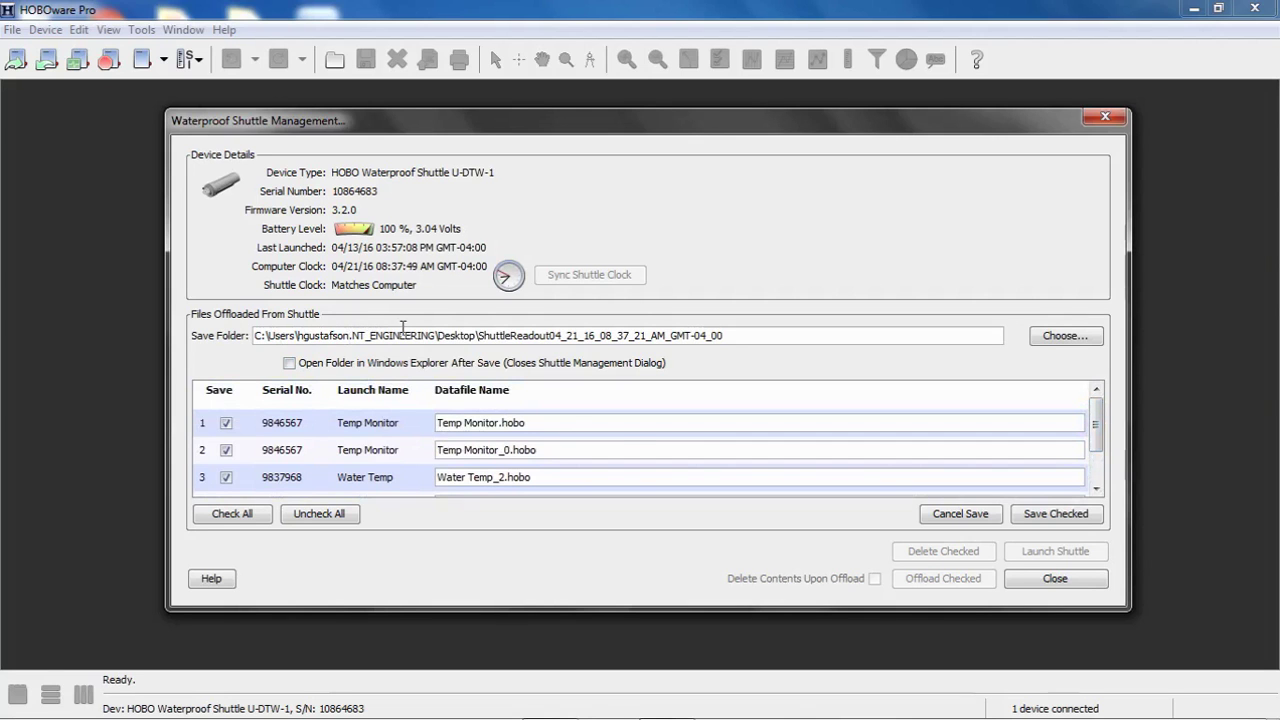
click(1048, 582)
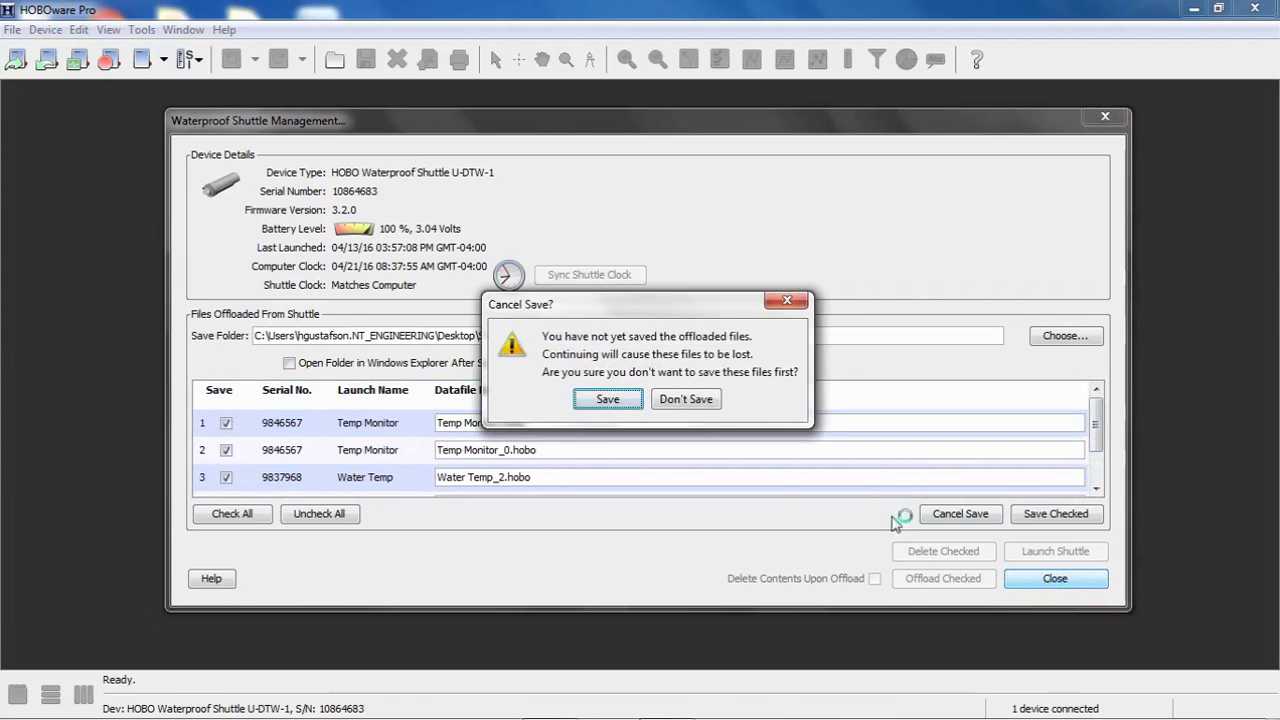
click(688, 401)
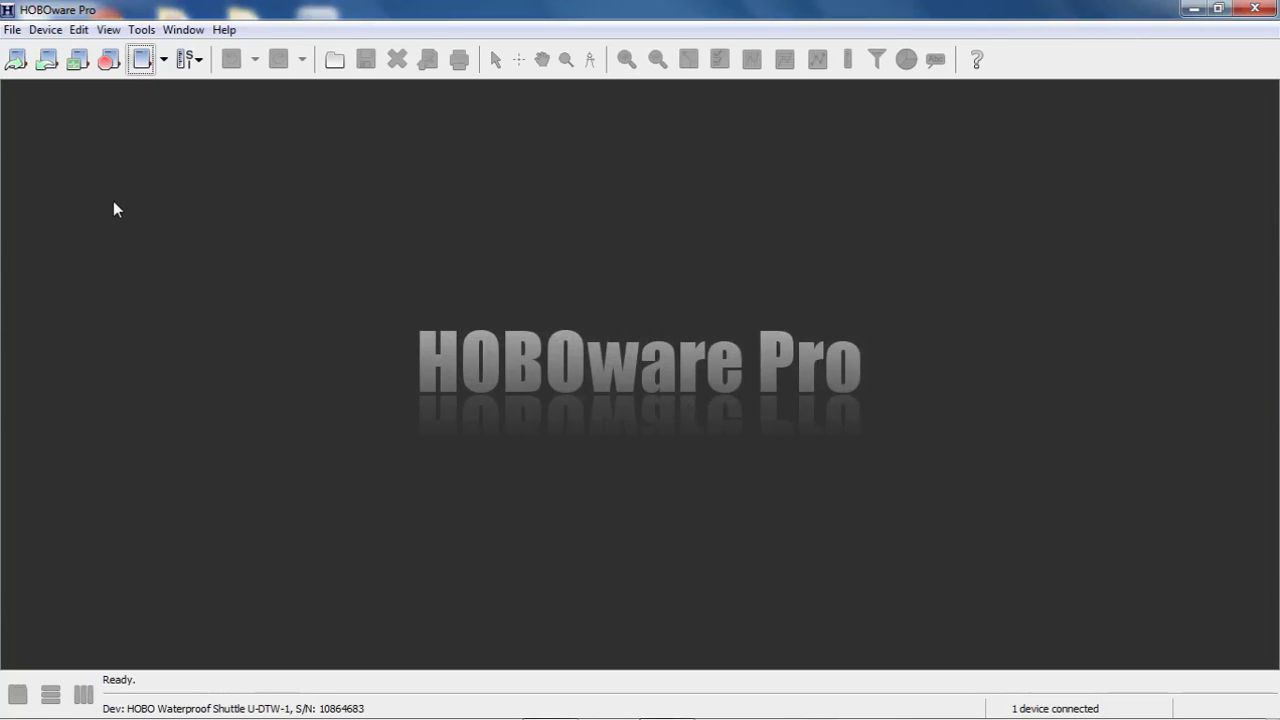
Open shuttle management and offload only the three Water Temp files from the HOBO UTBI-001 TidbiT Temp logger
click(50, 30)
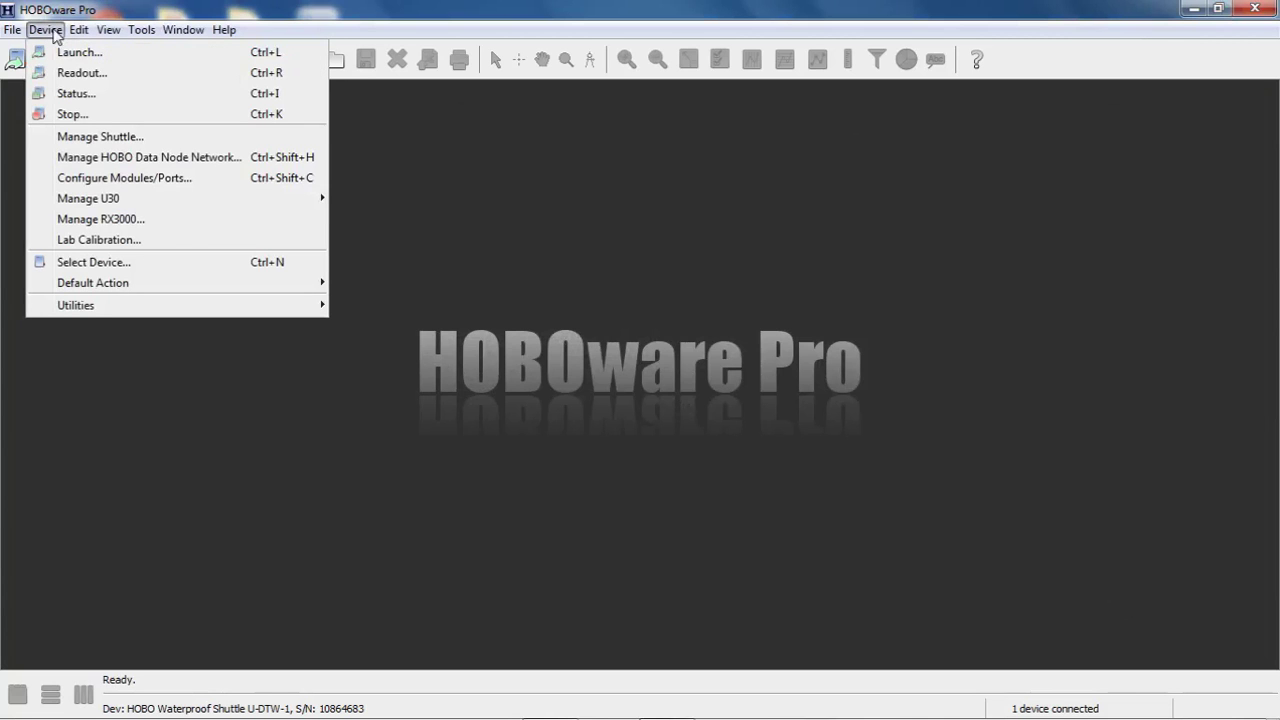
click(76, 140)
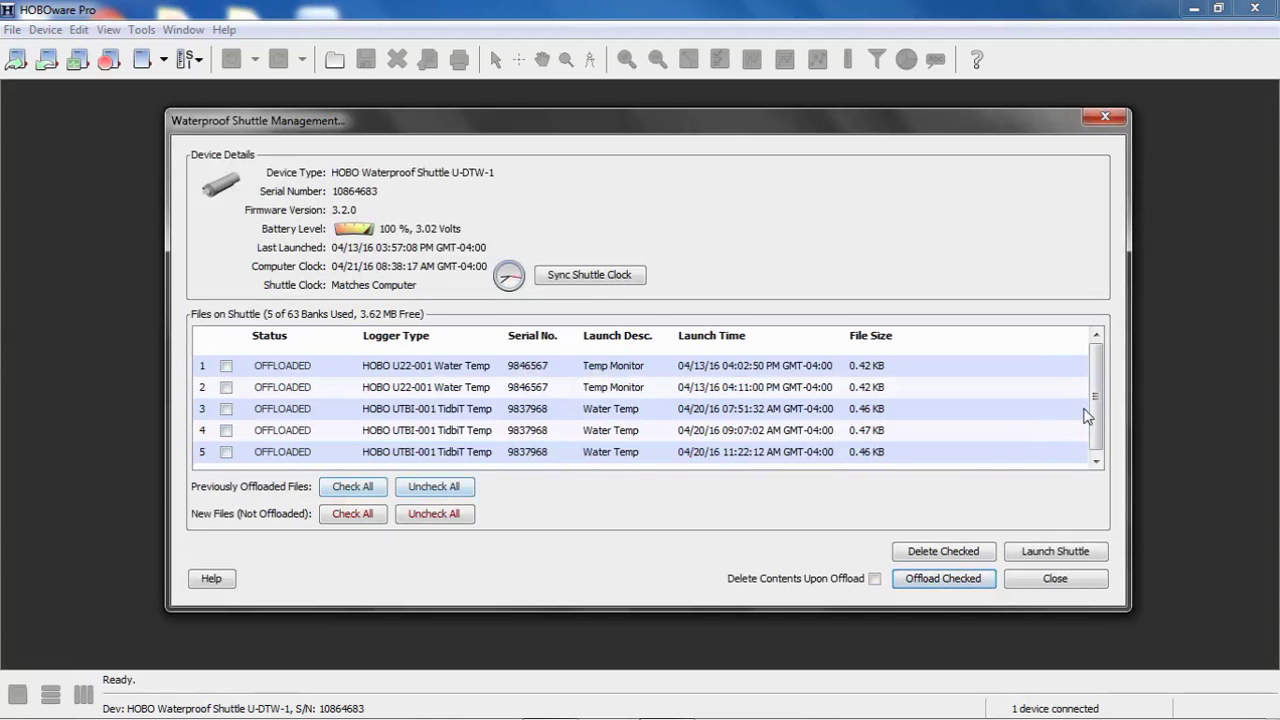
scroll(1090, 385, down, 1)
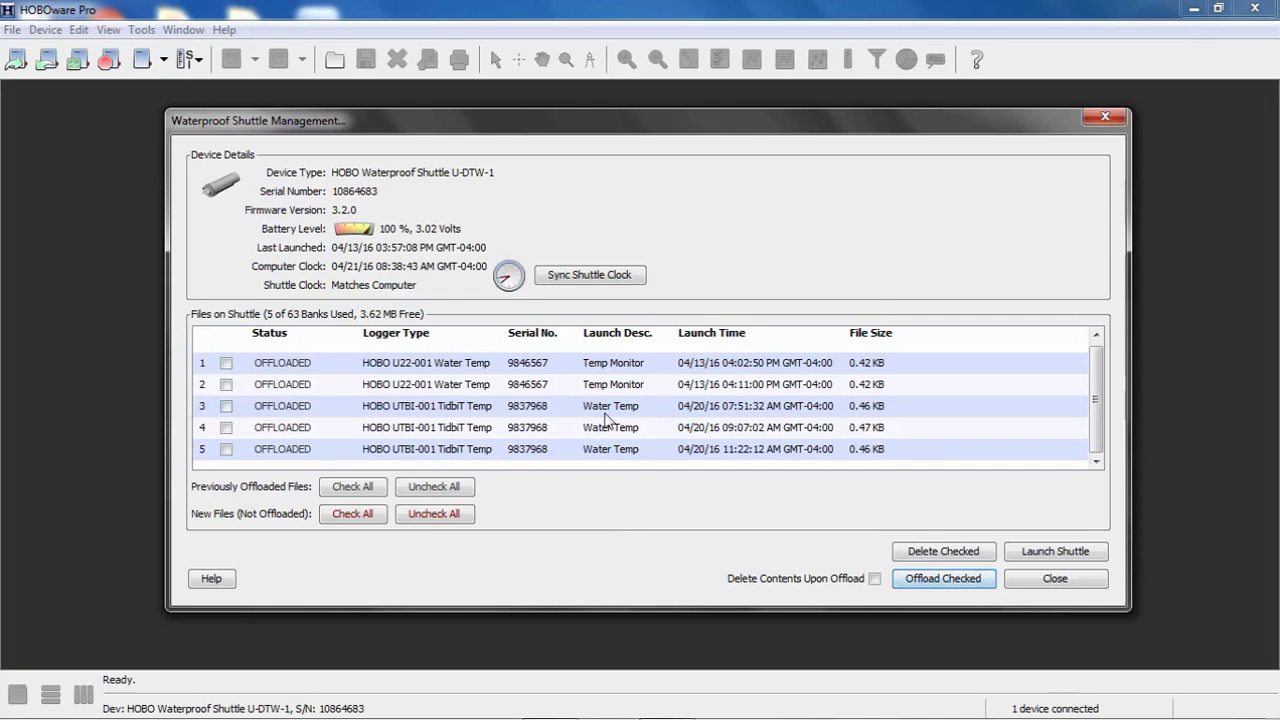
click(226, 406)
click(226, 427)
click(226, 449)
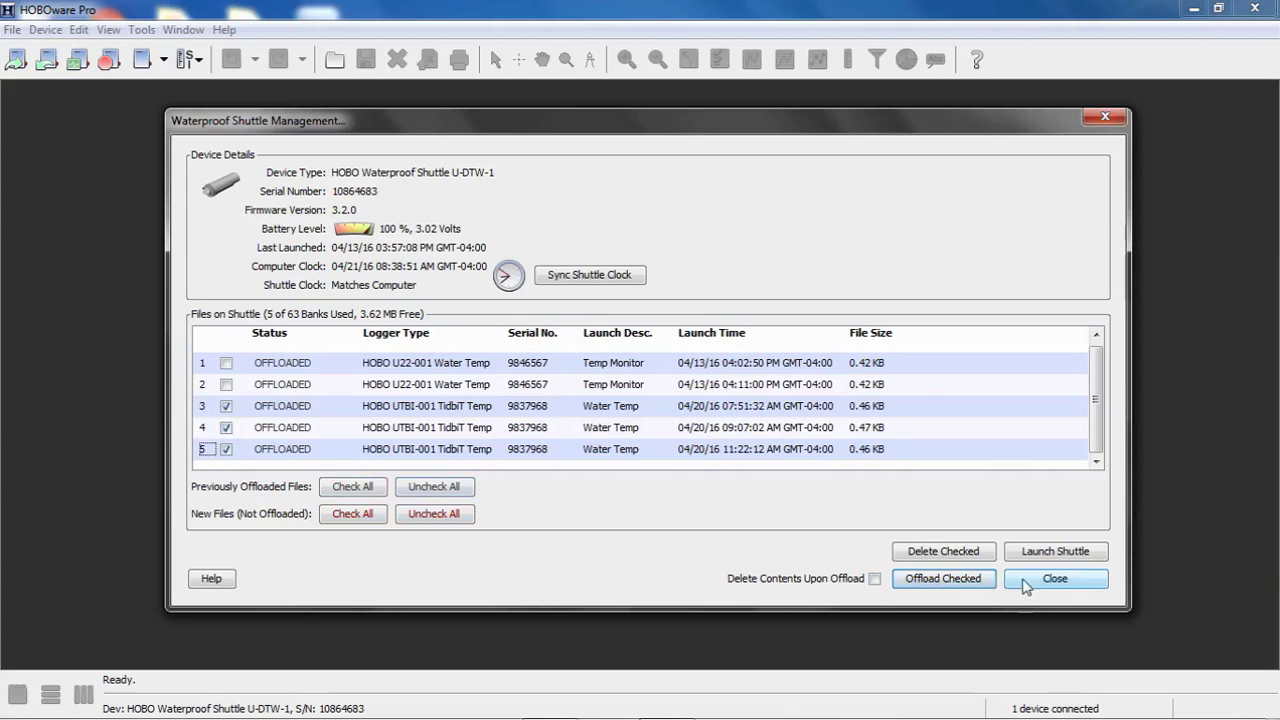
click(955, 586)
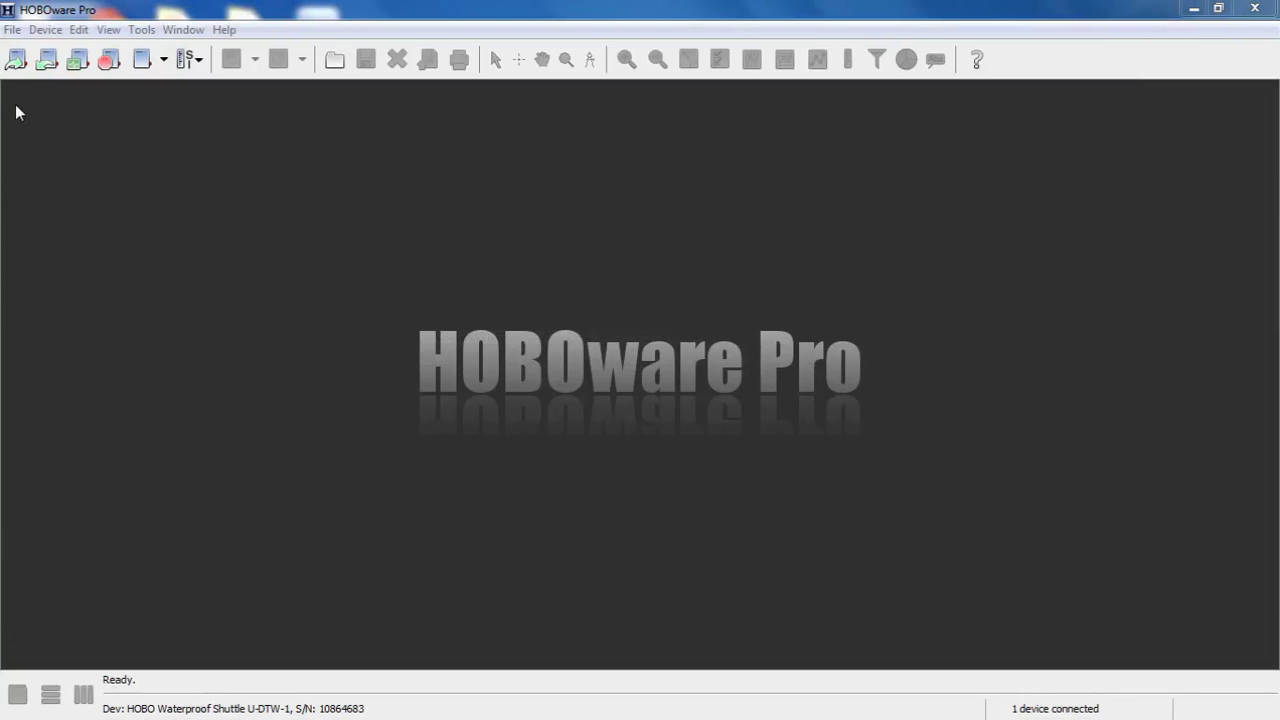
Open the datafile Water Temp.hobo and plot its Temp series in °C without any internal logger events
click(12, 30)
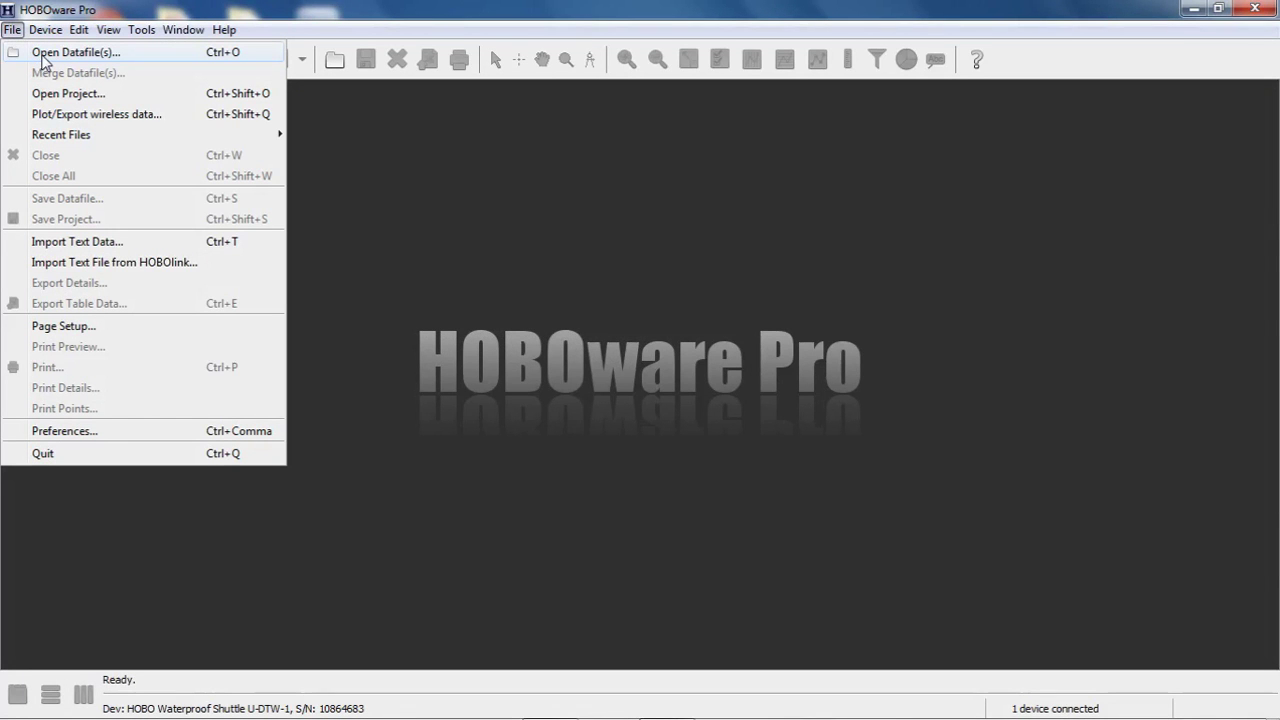
click(43, 60)
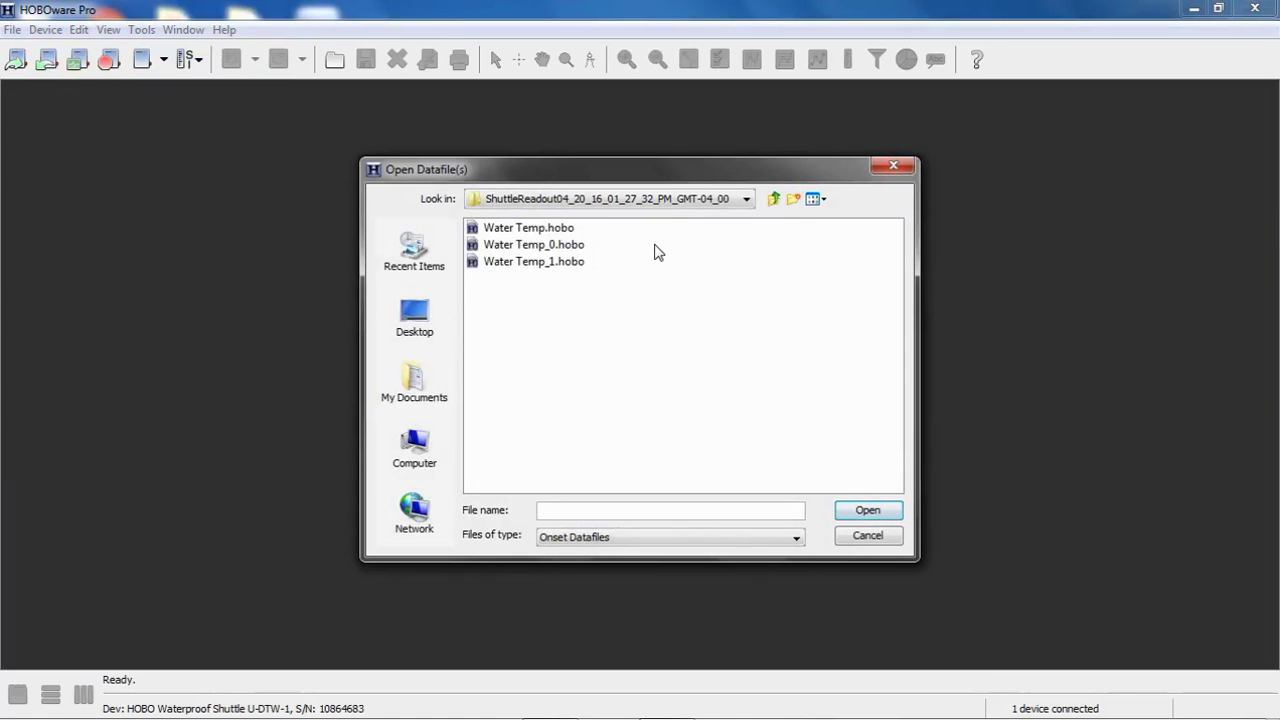
click(548, 228)
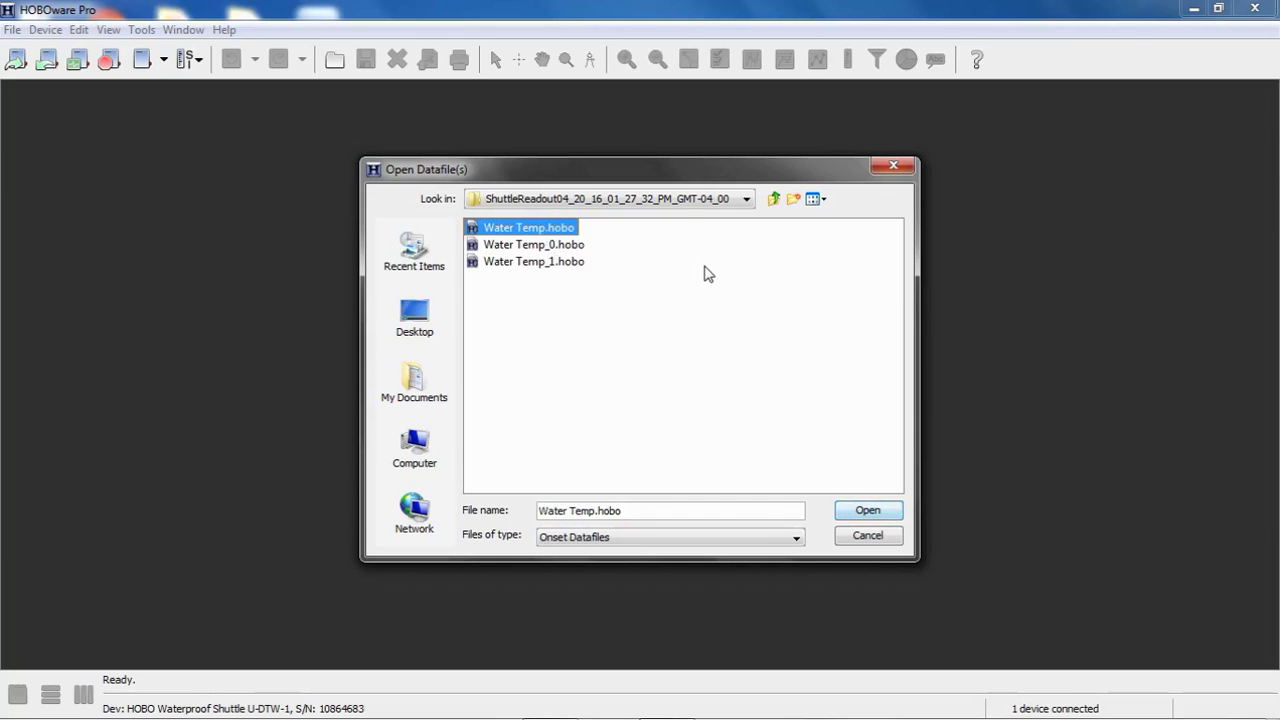
click(868, 511)
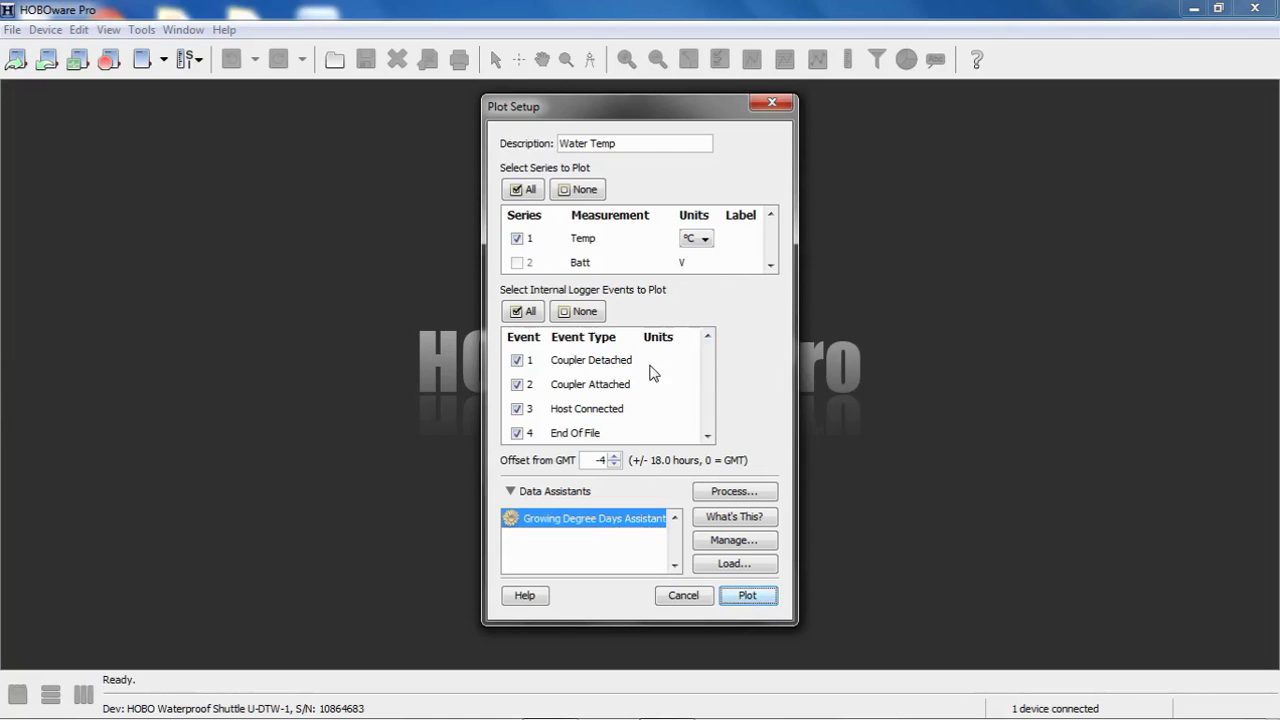
click(583, 313)
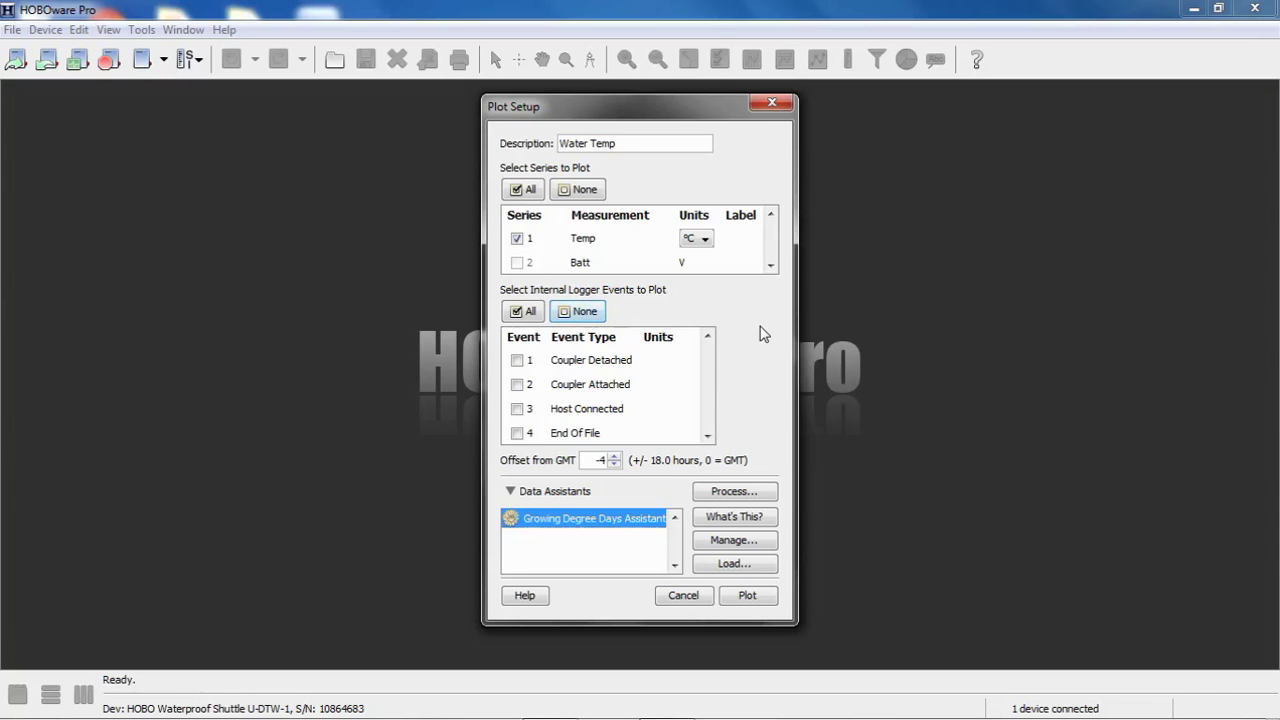
click(744, 601)
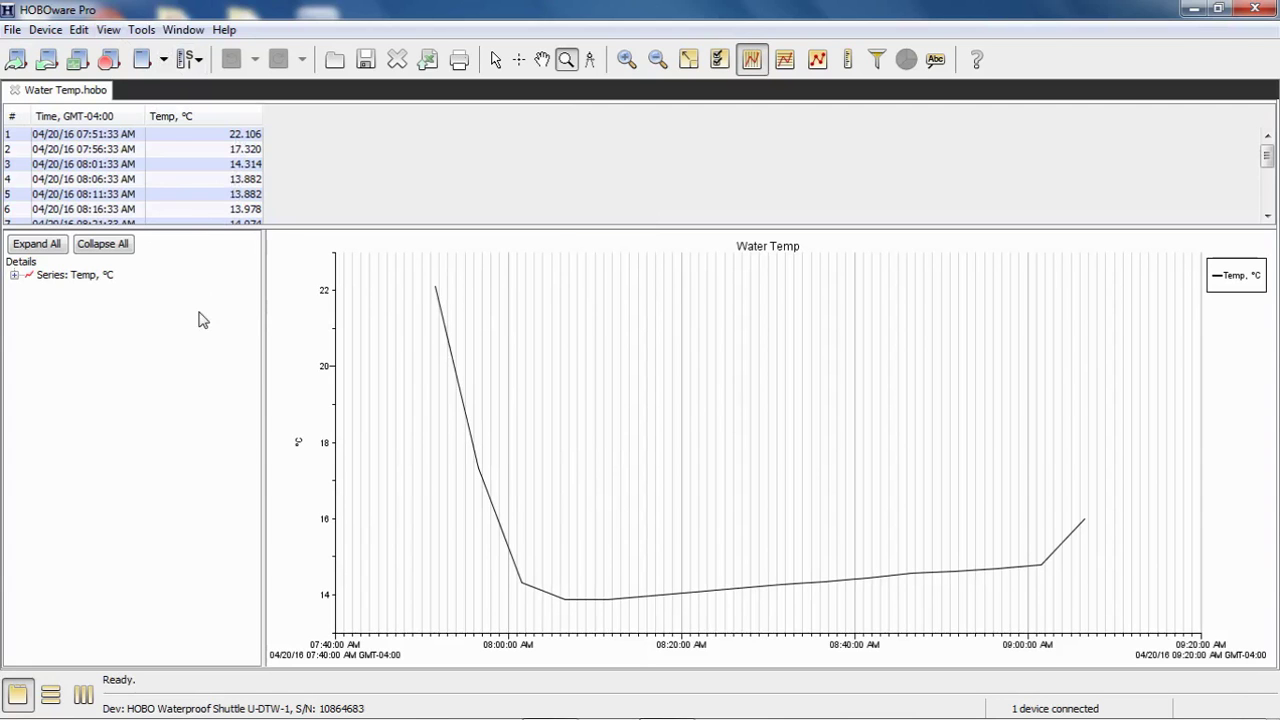
Examine the device info in the Temp series details, widening the details area to read it, and collapse it again
drag(262, 335, 202, 330)
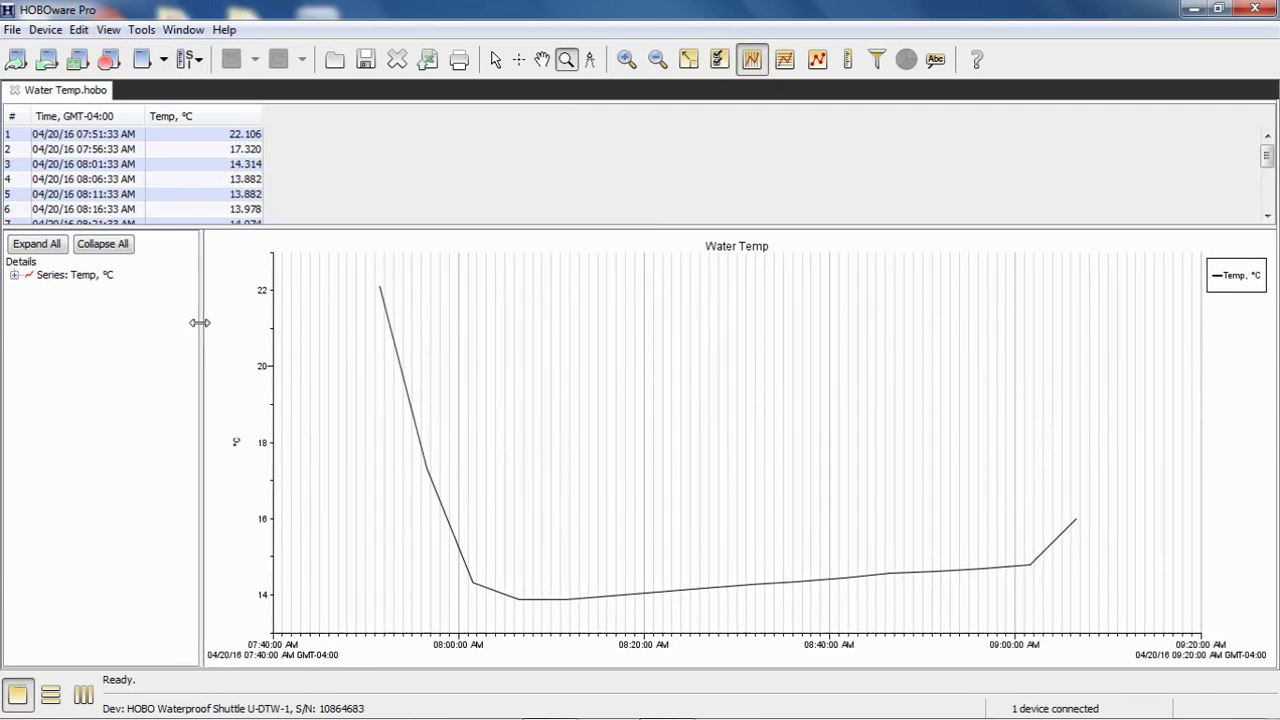
click(14, 275)
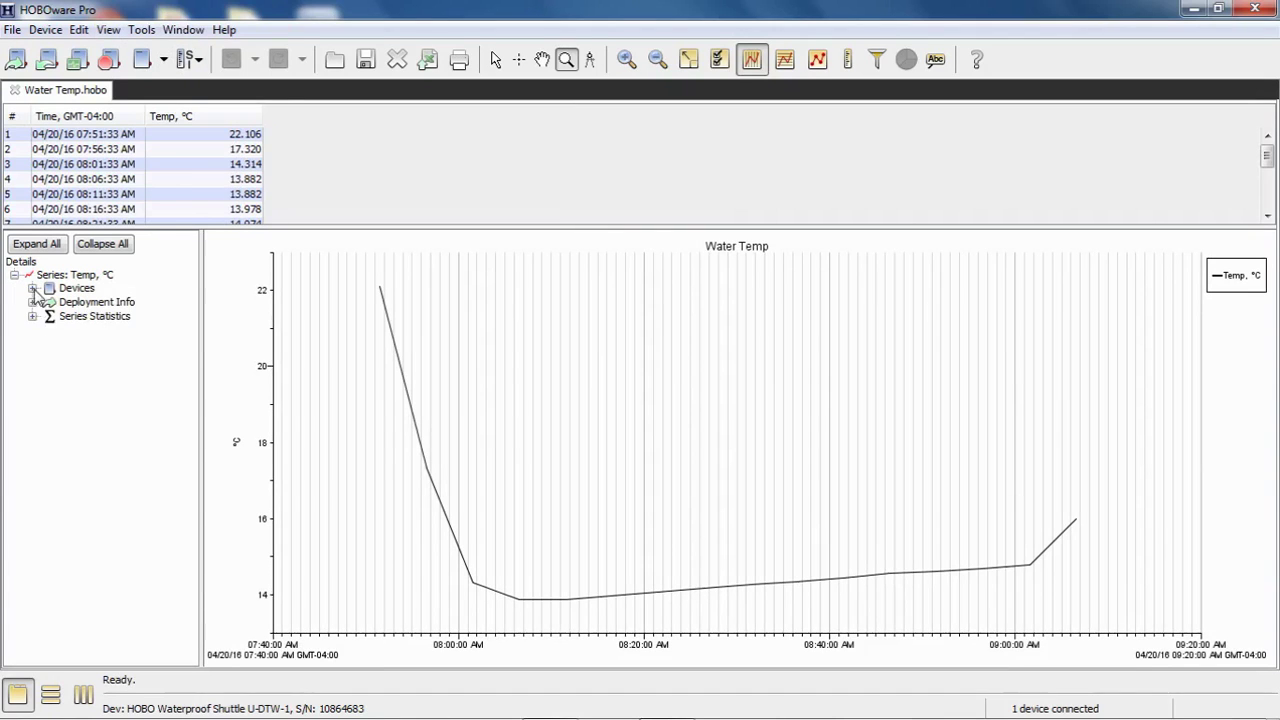
click(32, 288)
click(50, 302)
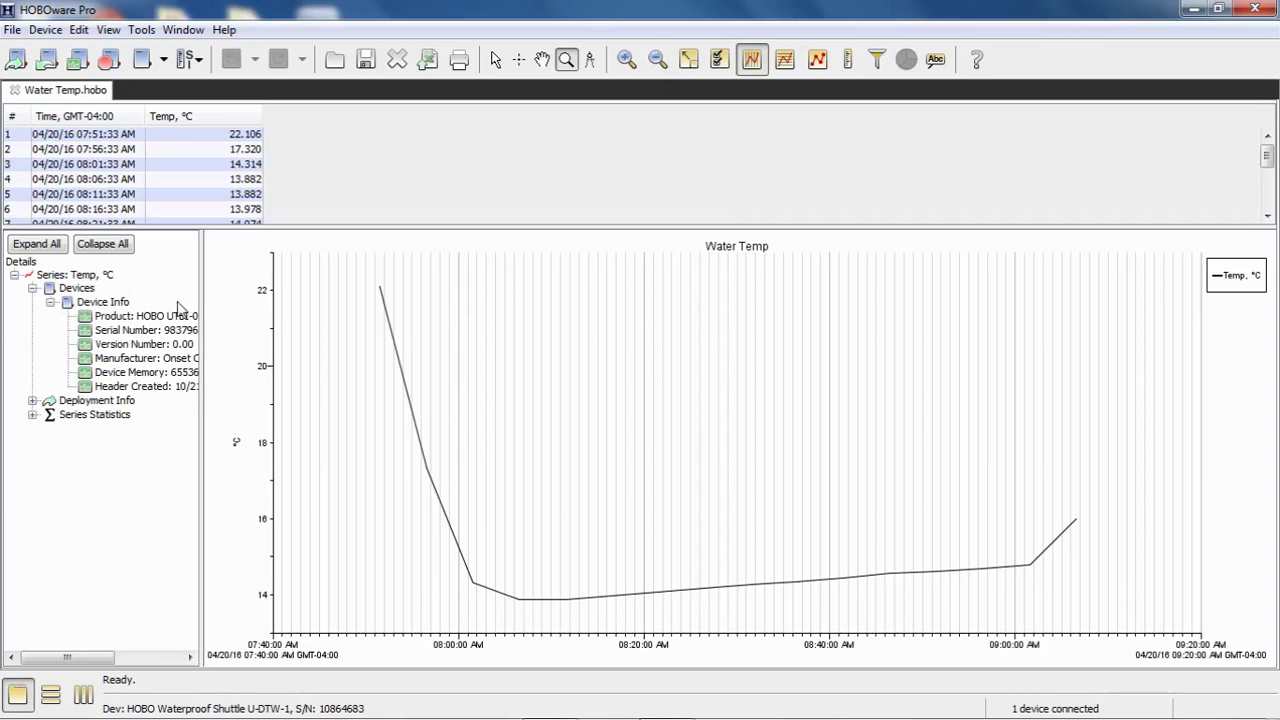
drag(202, 290, 344, 306)
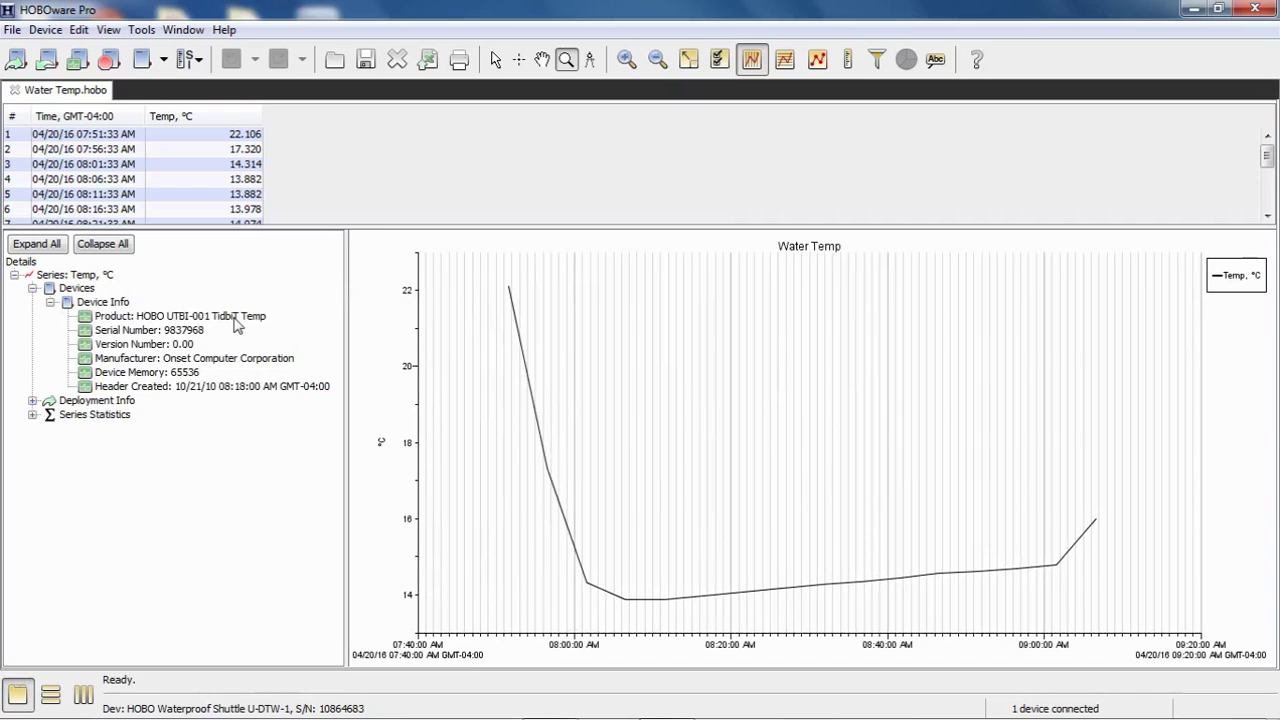
click(50, 302)
click(32, 288)
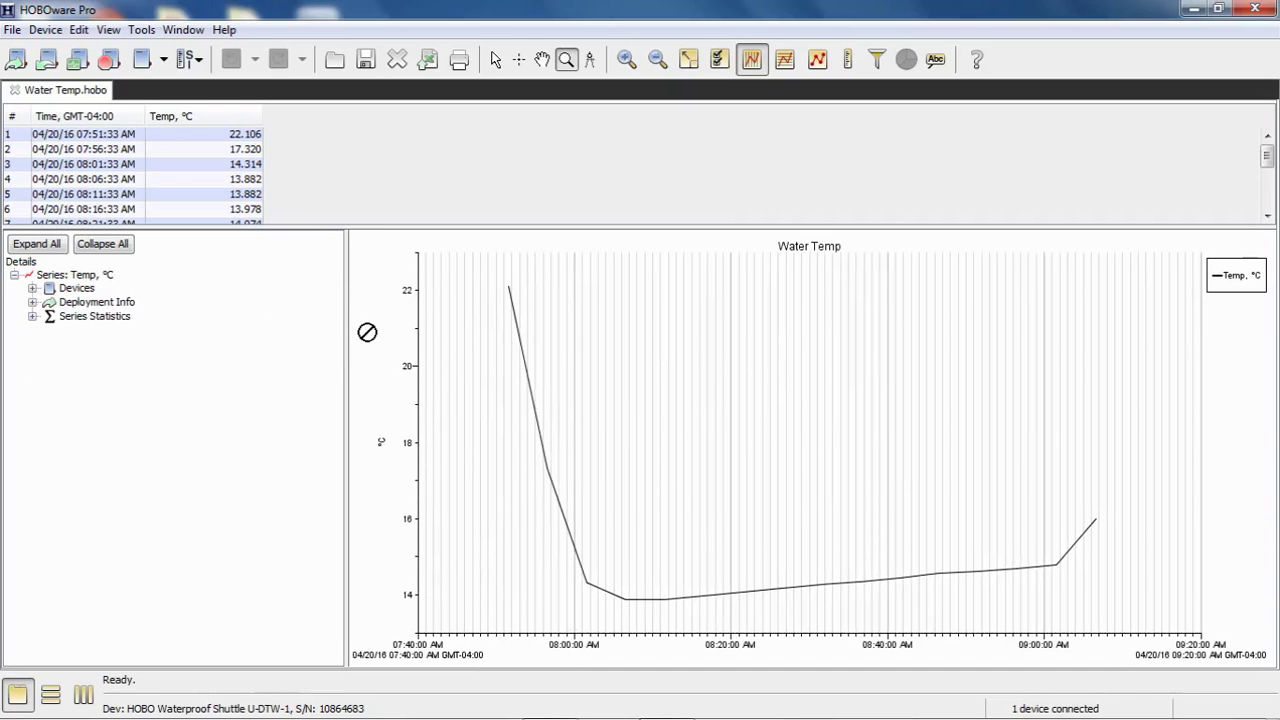
drag(346, 320, 197, 314)
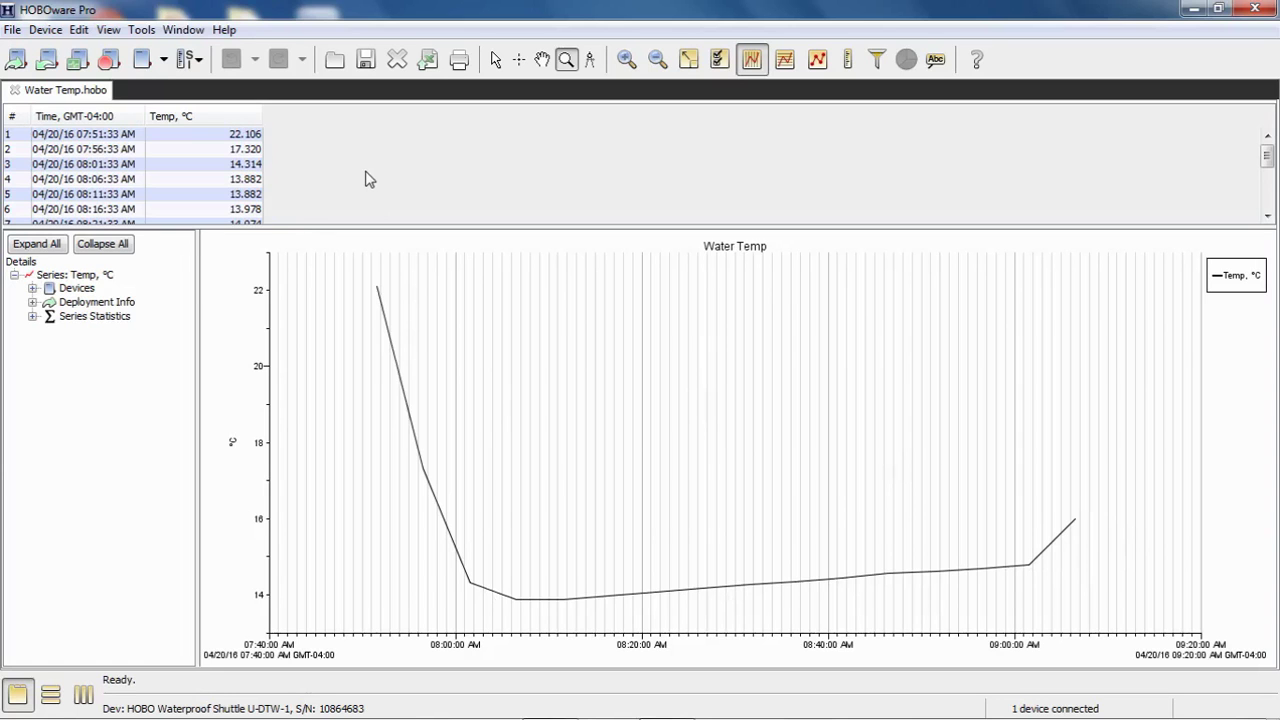
Choose Water Temp_0.hobo and Water Temp_1.hobo as the datafiles to merge into the open Water Temp plot
click(13, 30)
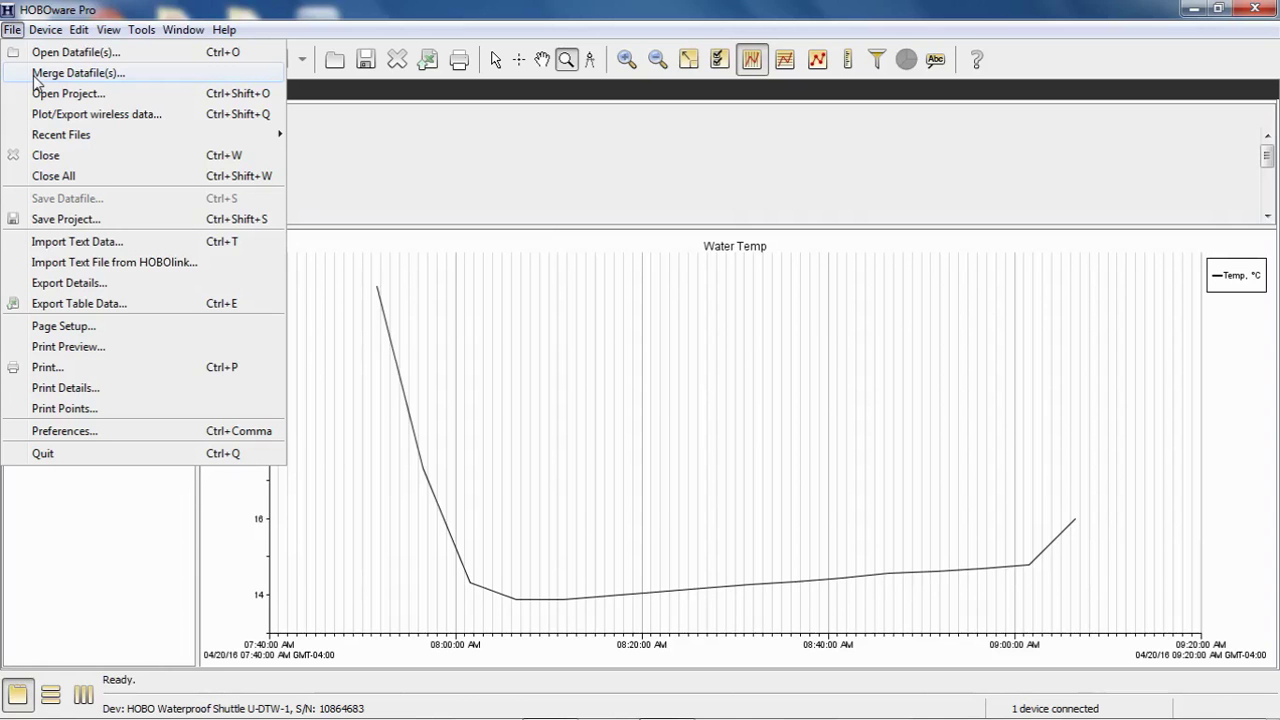
click(40, 75)
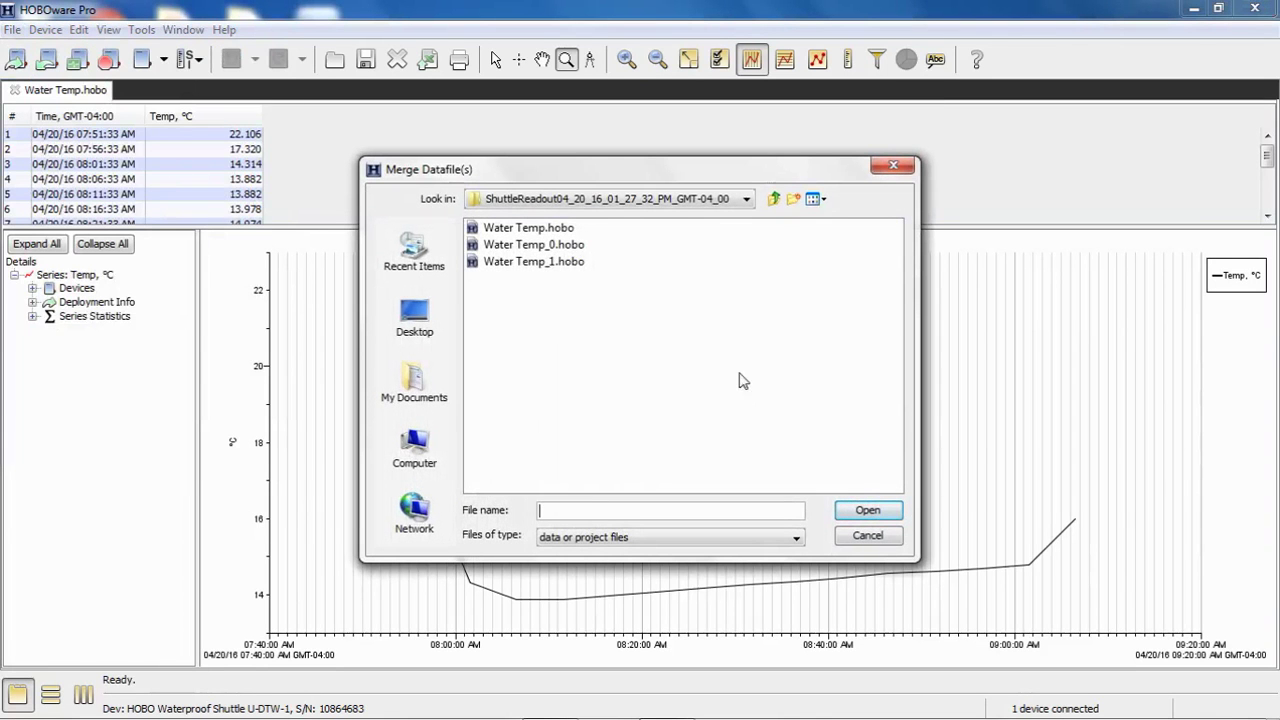
click(530, 252)
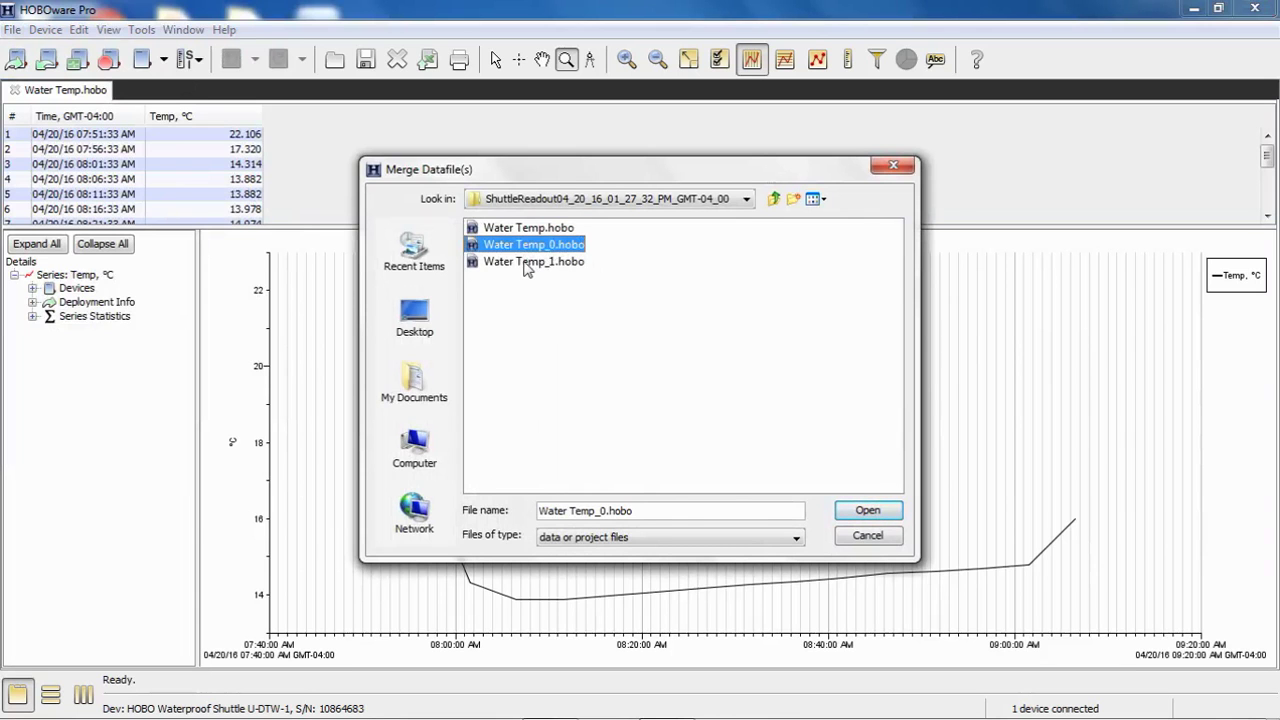
shift+click(527, 262)
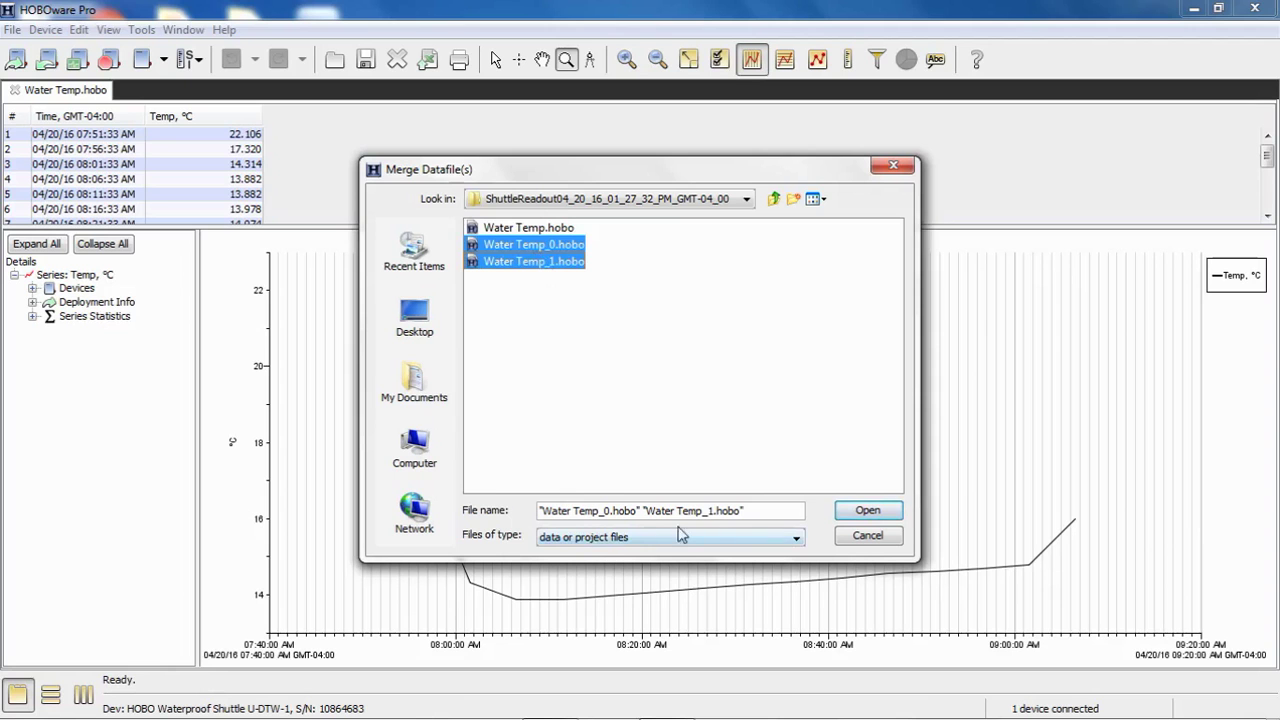
click(866, 512)
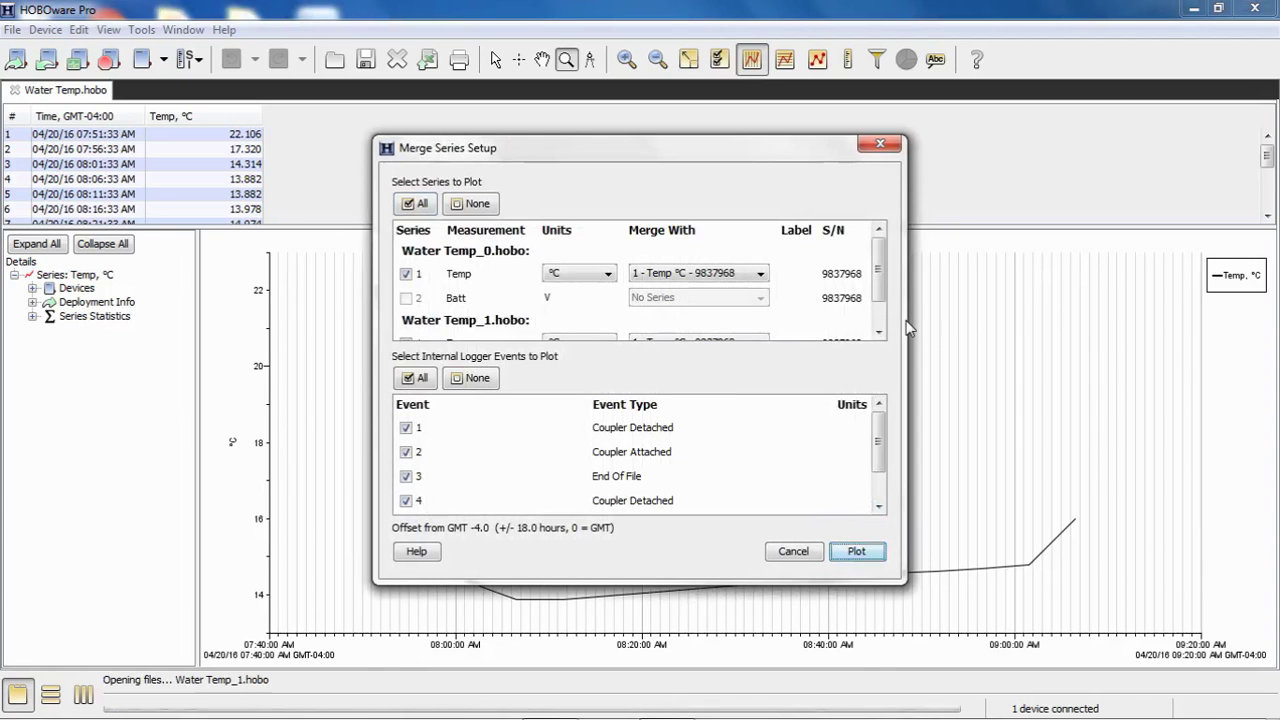
Exclude all internal logger events and plot both files' Temp series merged with the existing Temp °C series
scroll(878, 280, down, 1)
scroll(878, 280, up, 1)
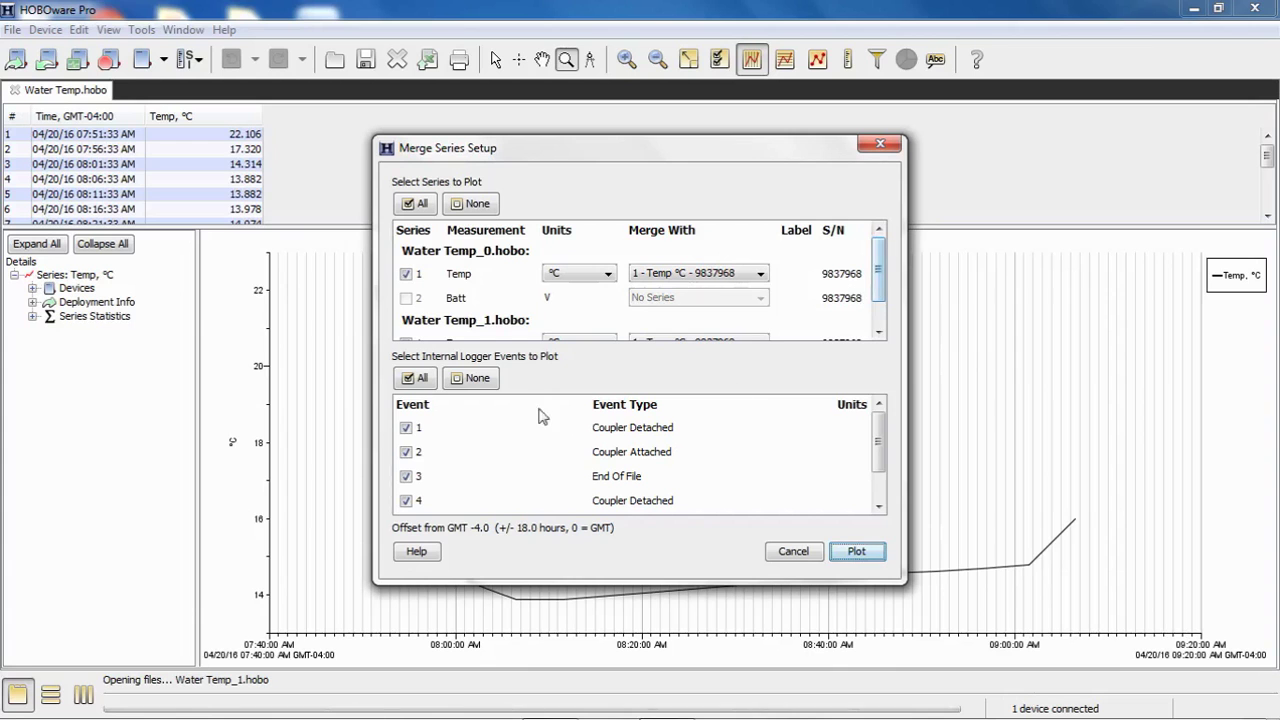
click(482, 384)
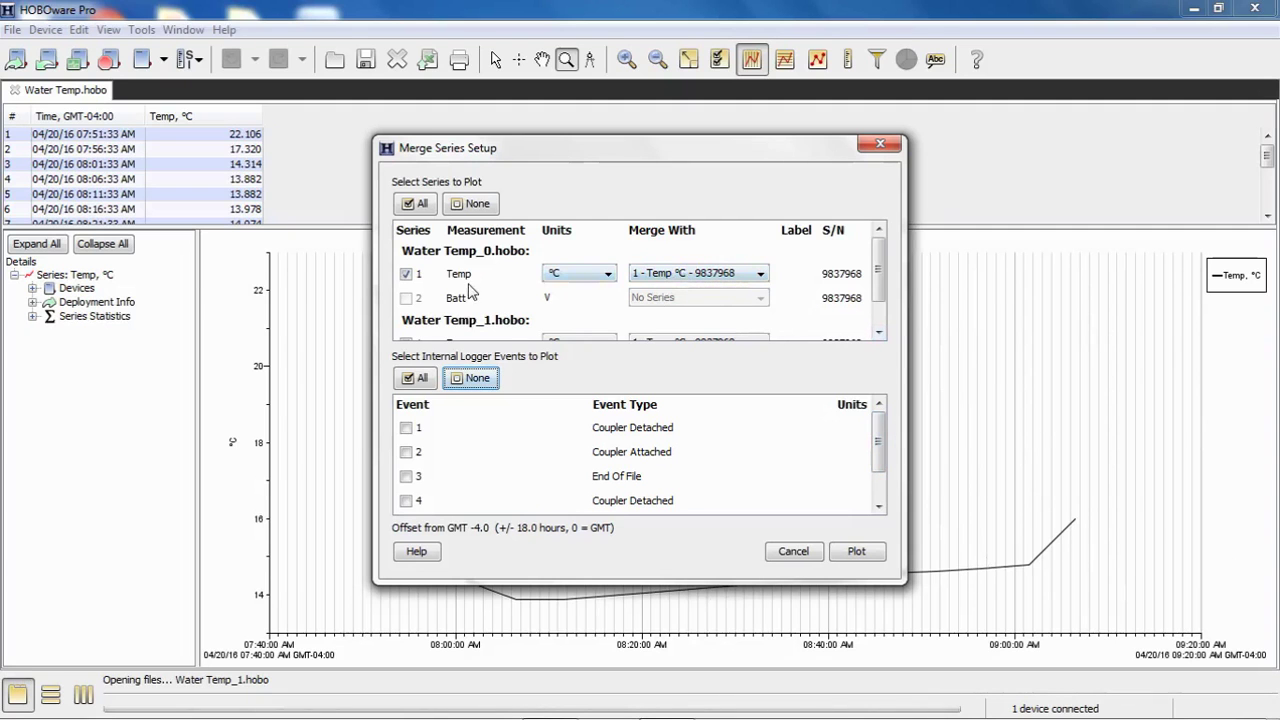
click(763, 279)
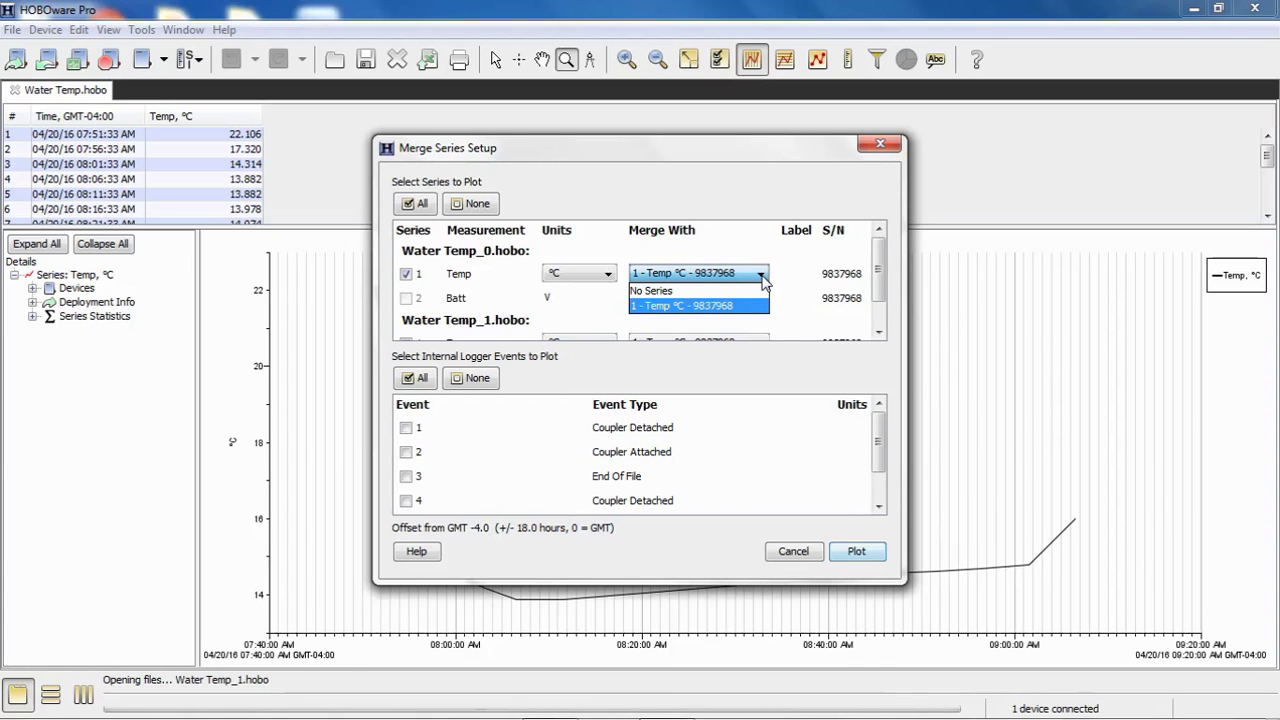
click(790, 261)
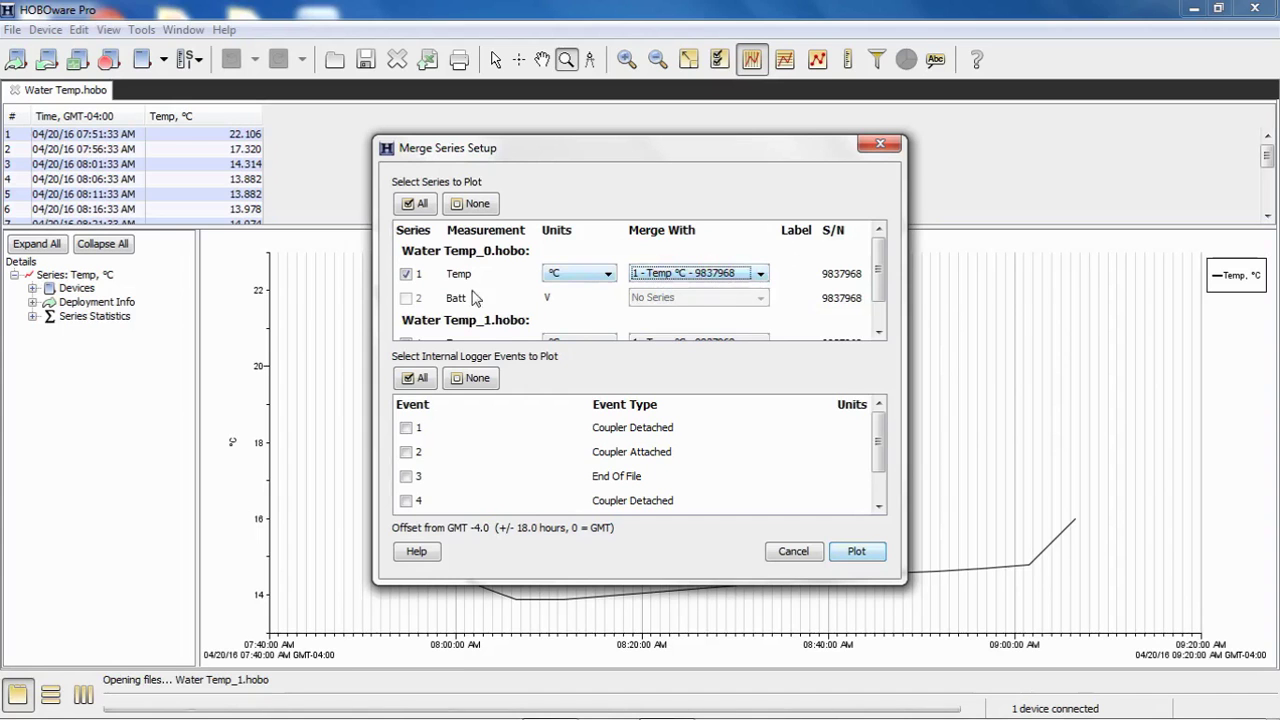
drag(880, 271, 886, 316)
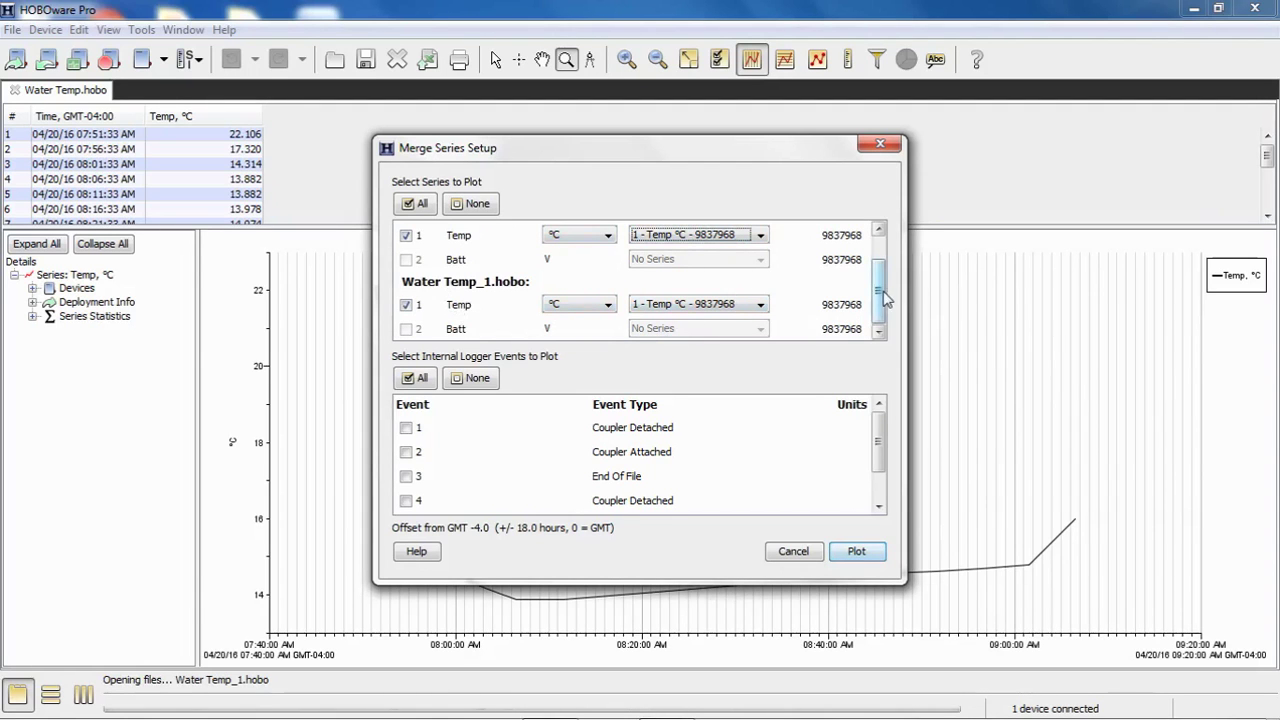
scroll(886, 280, up, 4)
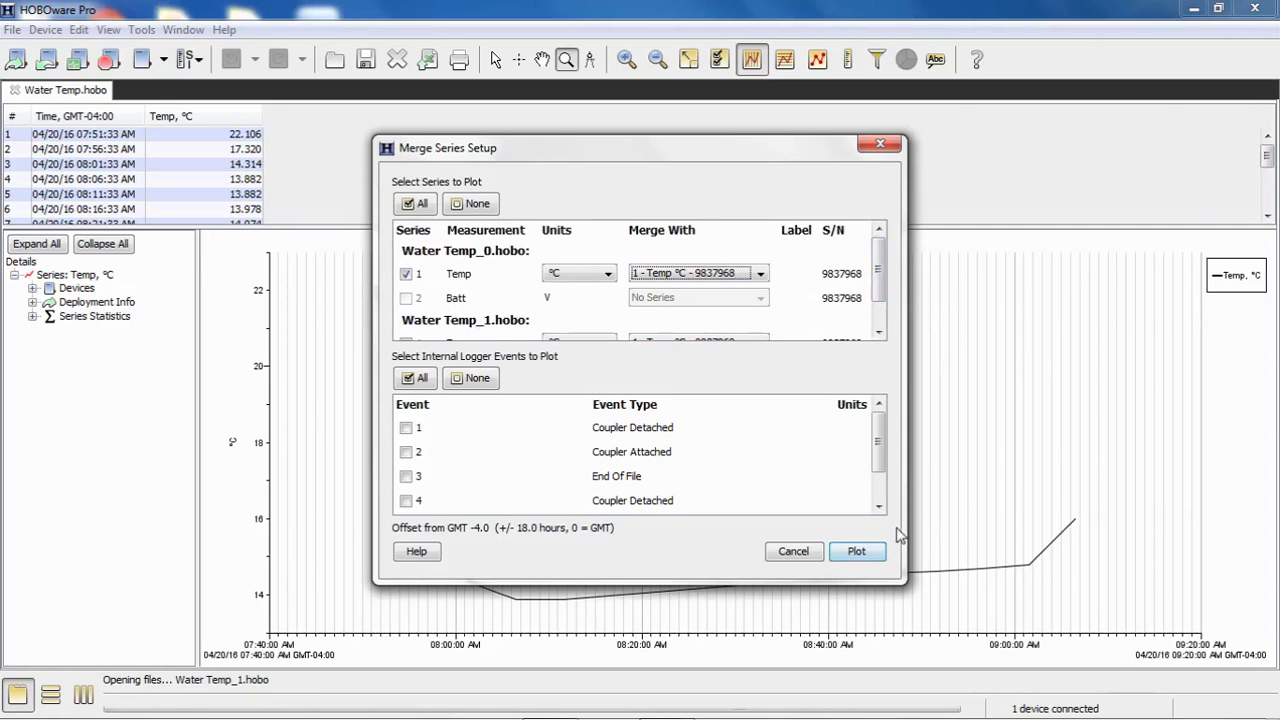
click(855, 553)
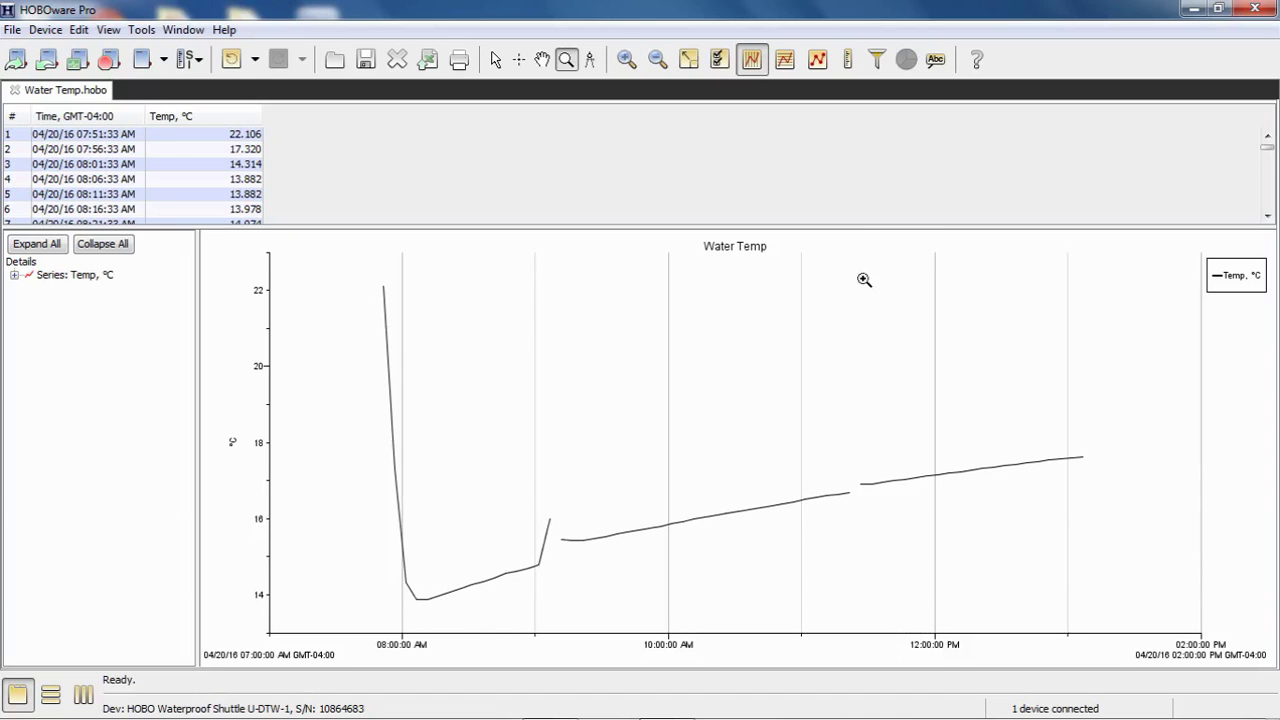
Enlarge the data table to examine the merged temperature readings, and shrink it to give the plot more room
drag(843, 226, 854, 589)
mouse_move(1267, 230)
mouse_down()
mouse_move(1278, 460)
mouse_move(1270, 246)
mouse_up()
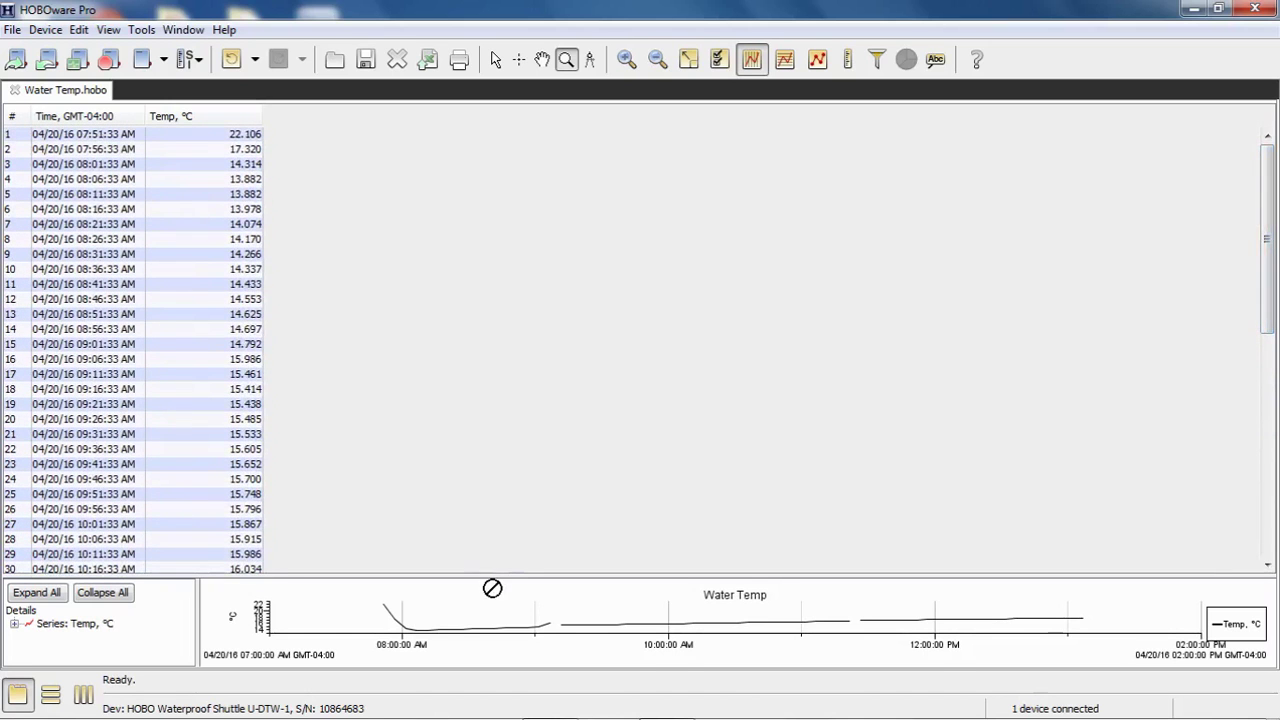
drag(481, 578, 453, 281)
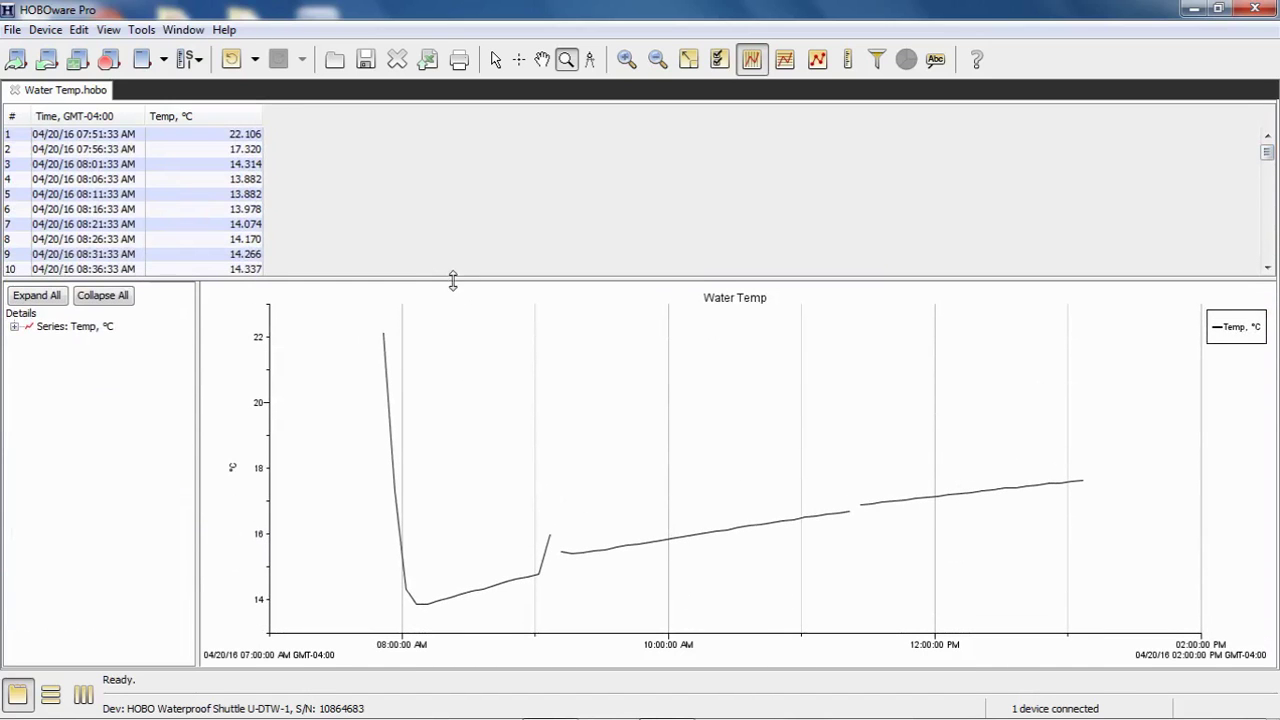
Give the plot more height and zoom in on the second gap in the temperature line, around 11:16 to 11:33 AM
drag(454, 280, 455, 214)
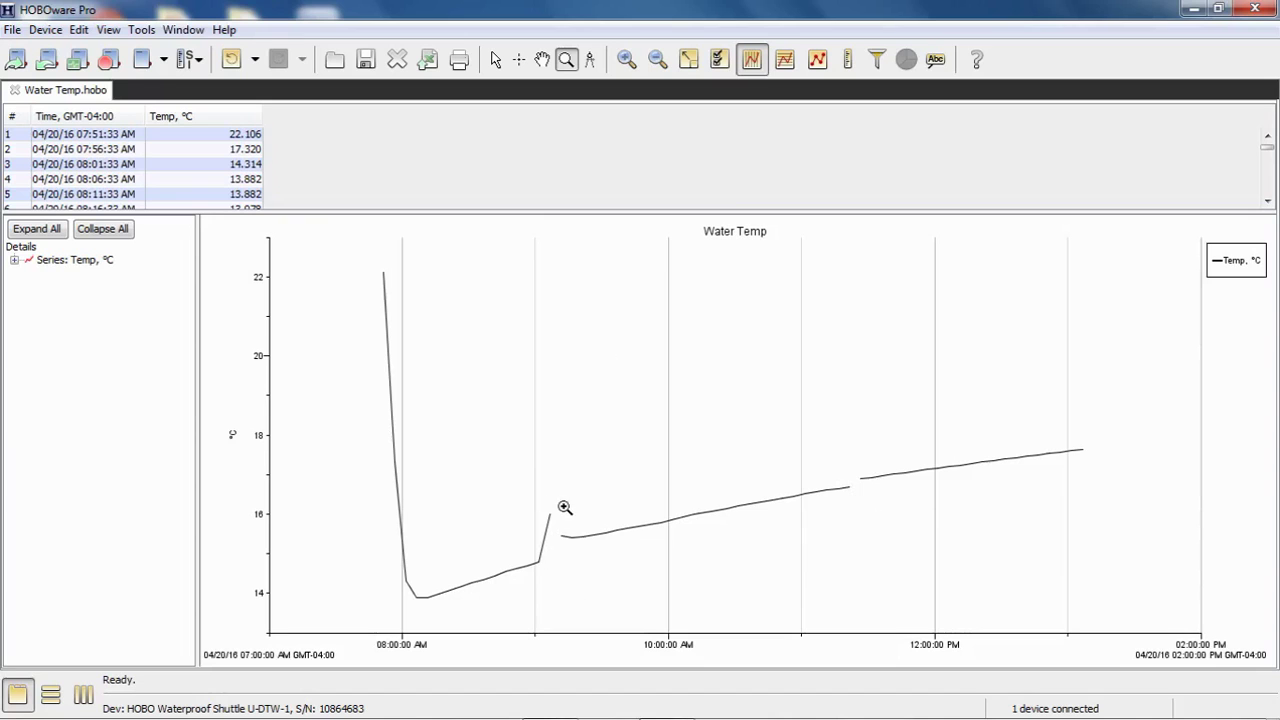
drag(829, 455, 879, 508)
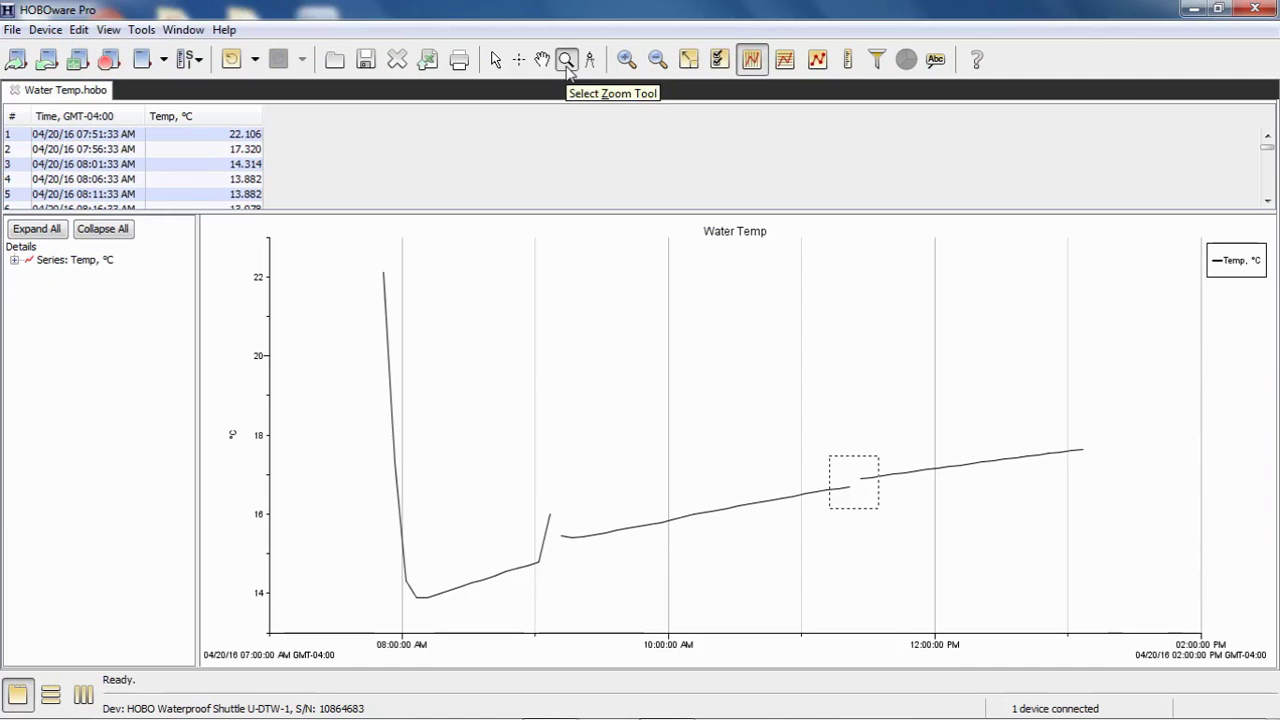
click(567, 58)
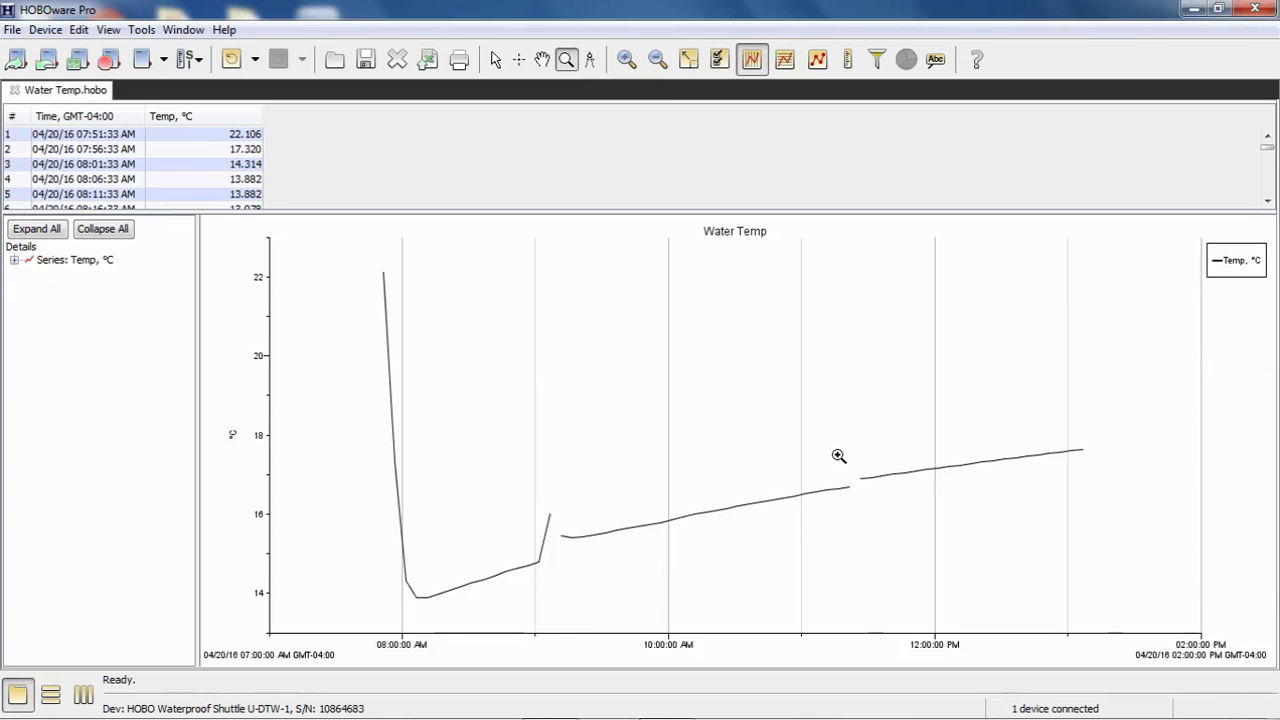
drag(838, 461, 875, 511)
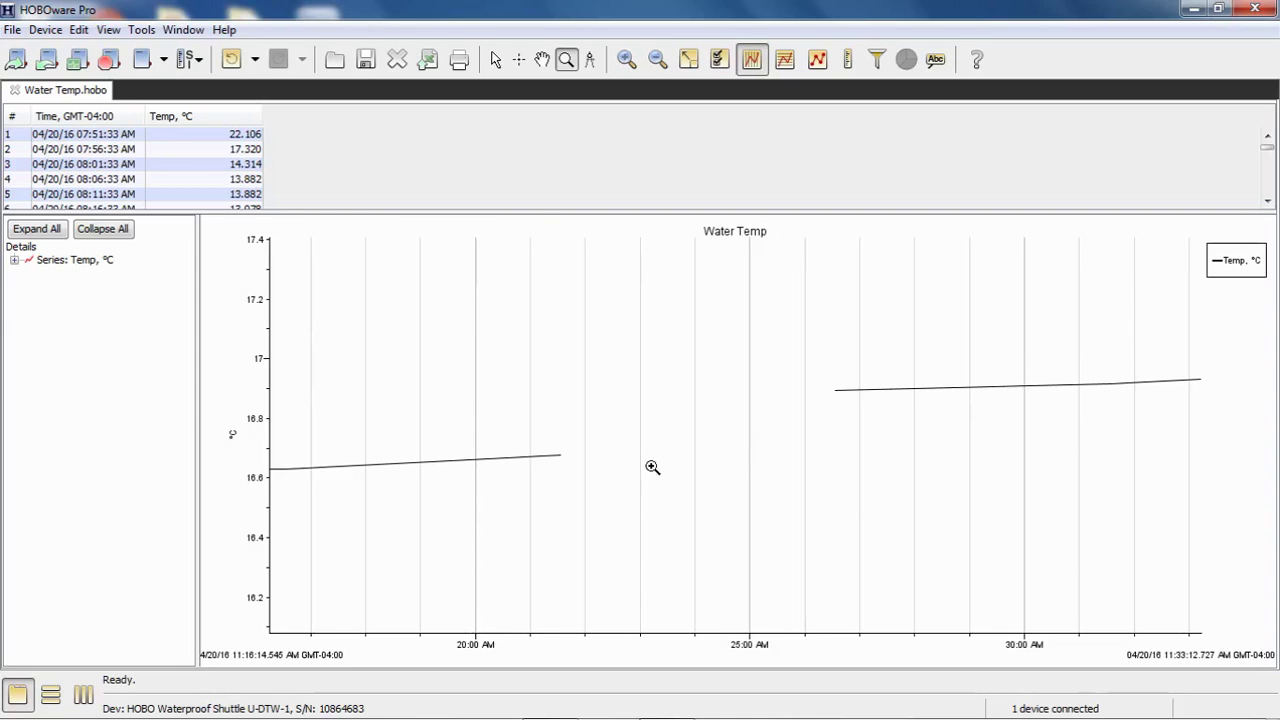
Mark the Temp series' data points with Diamond markers, keeping the point size at 3
click(495, 59)
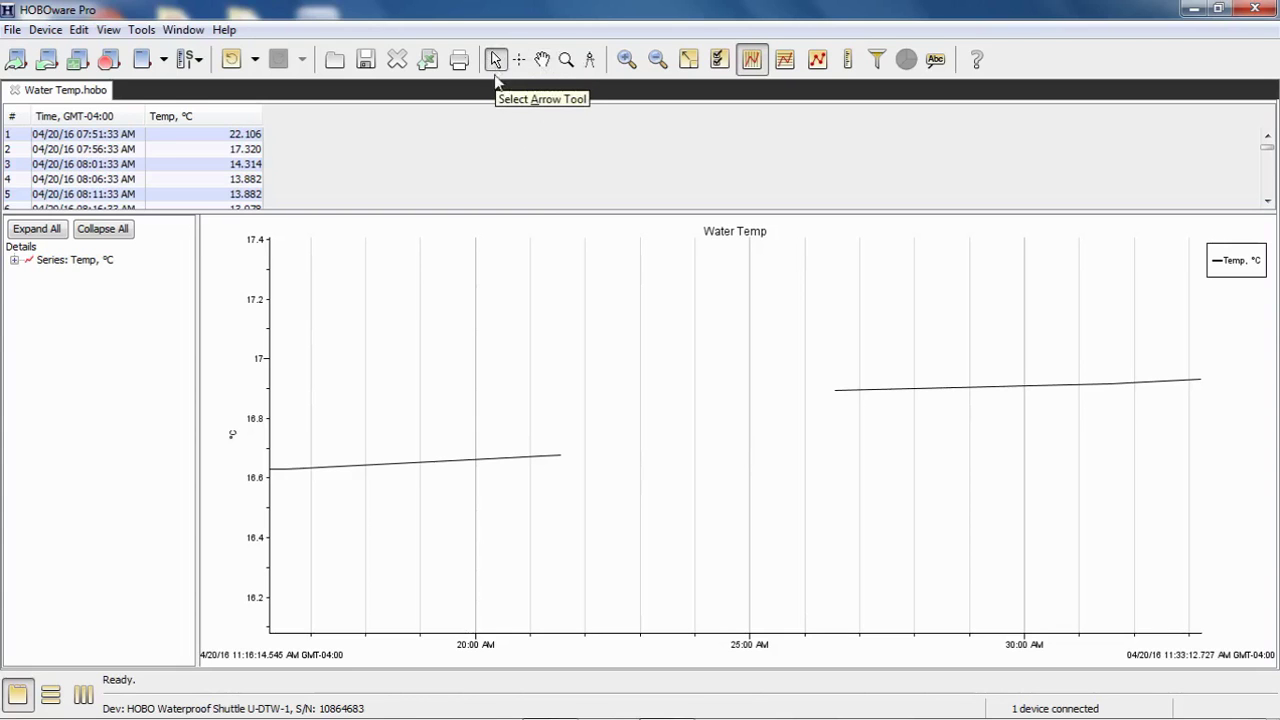
double_click(507, 465)
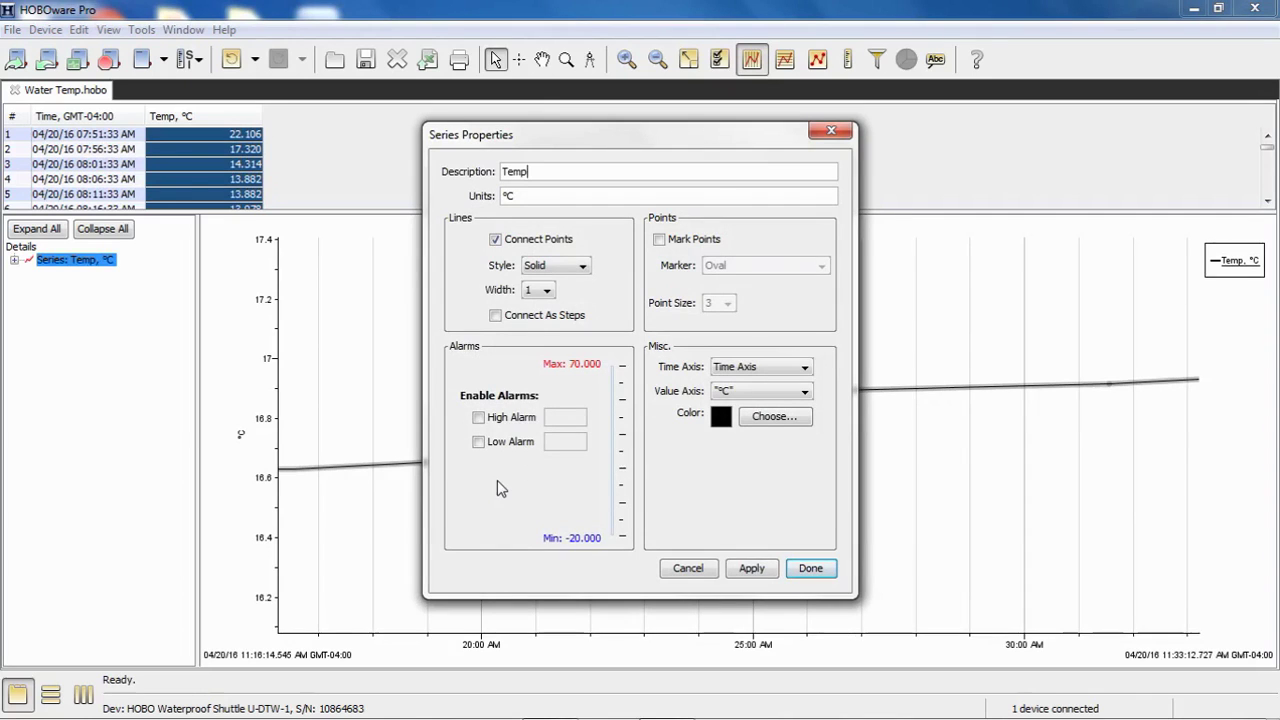
click(659, 240)
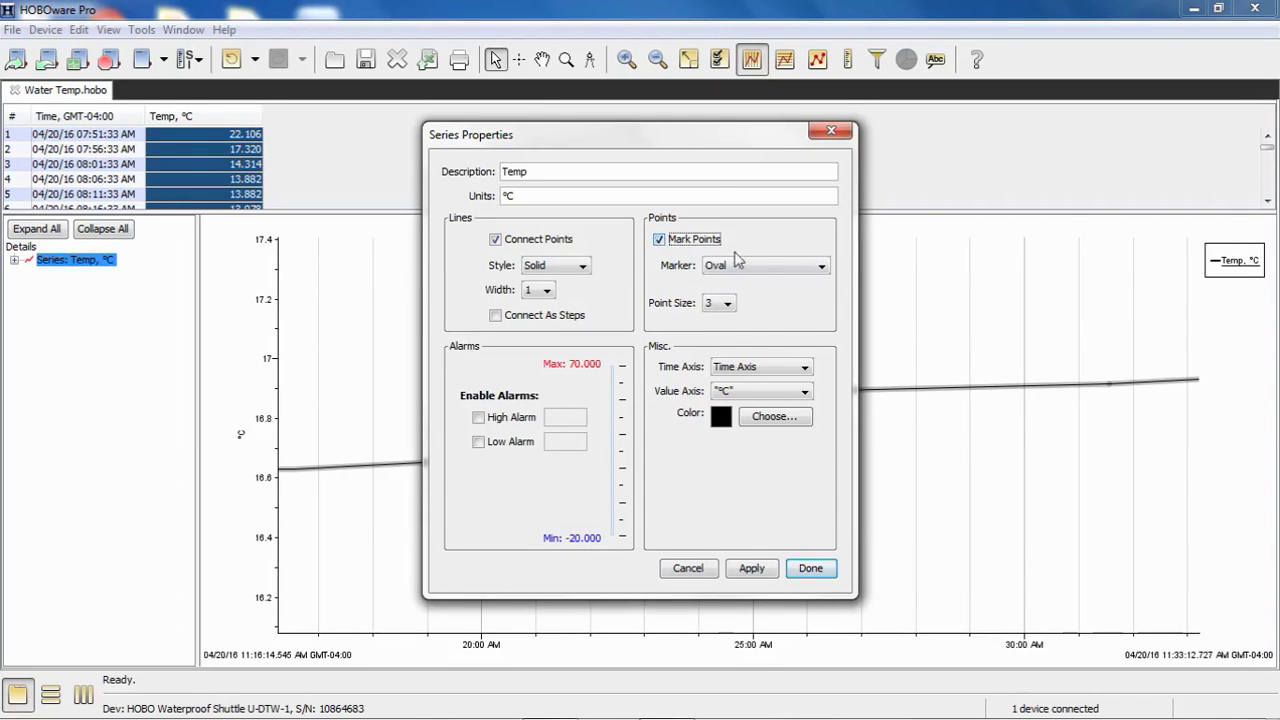
click(822, 267)
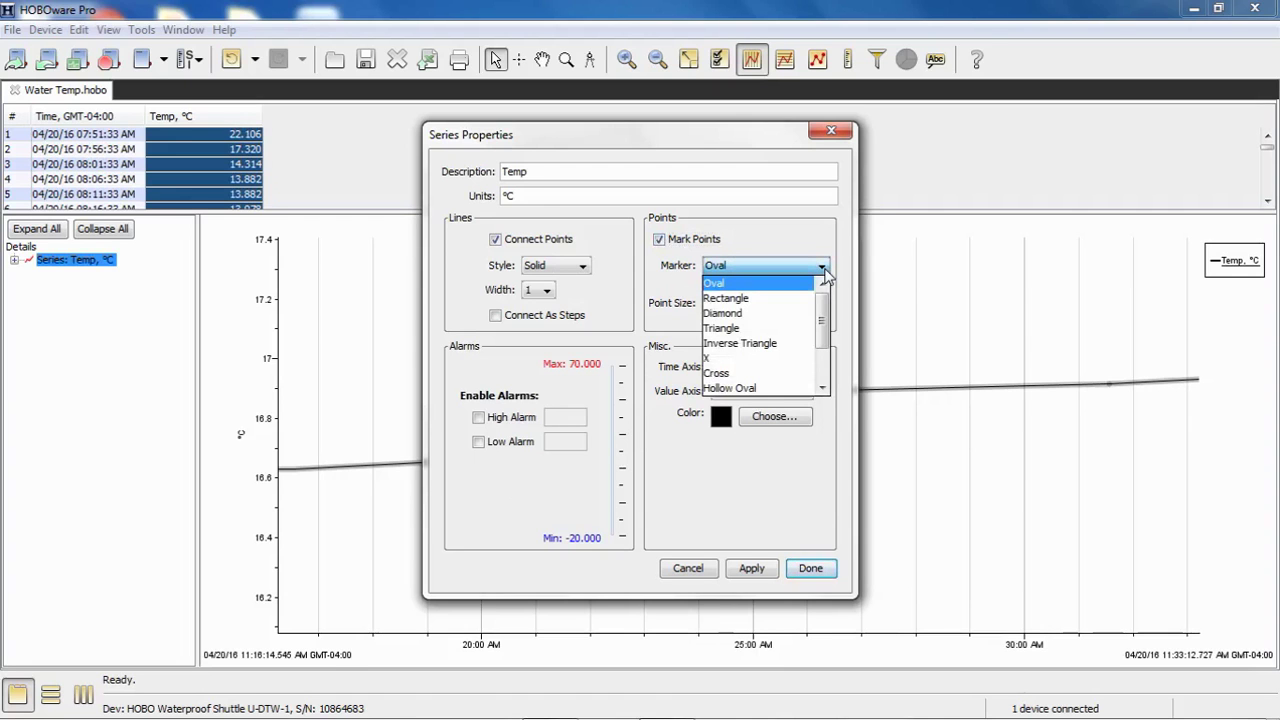
click(736, 313)
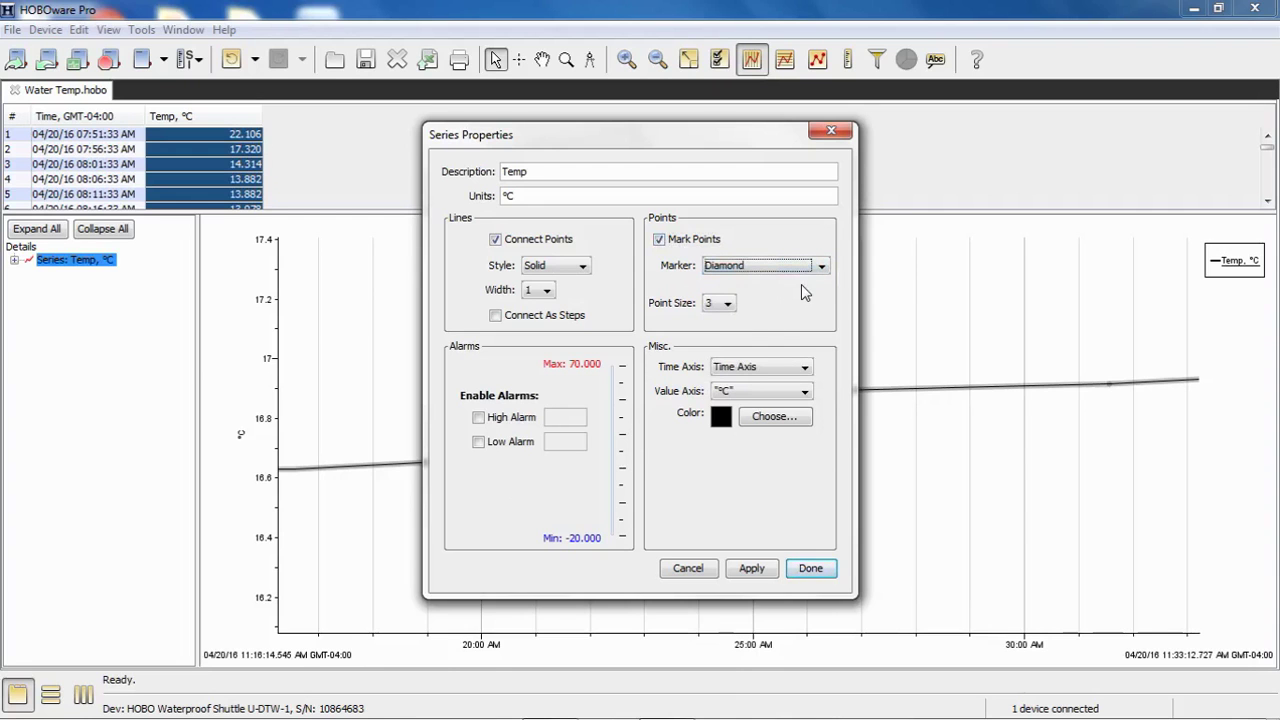
click(728, 304)
click(728, 304)
click(810, 569)
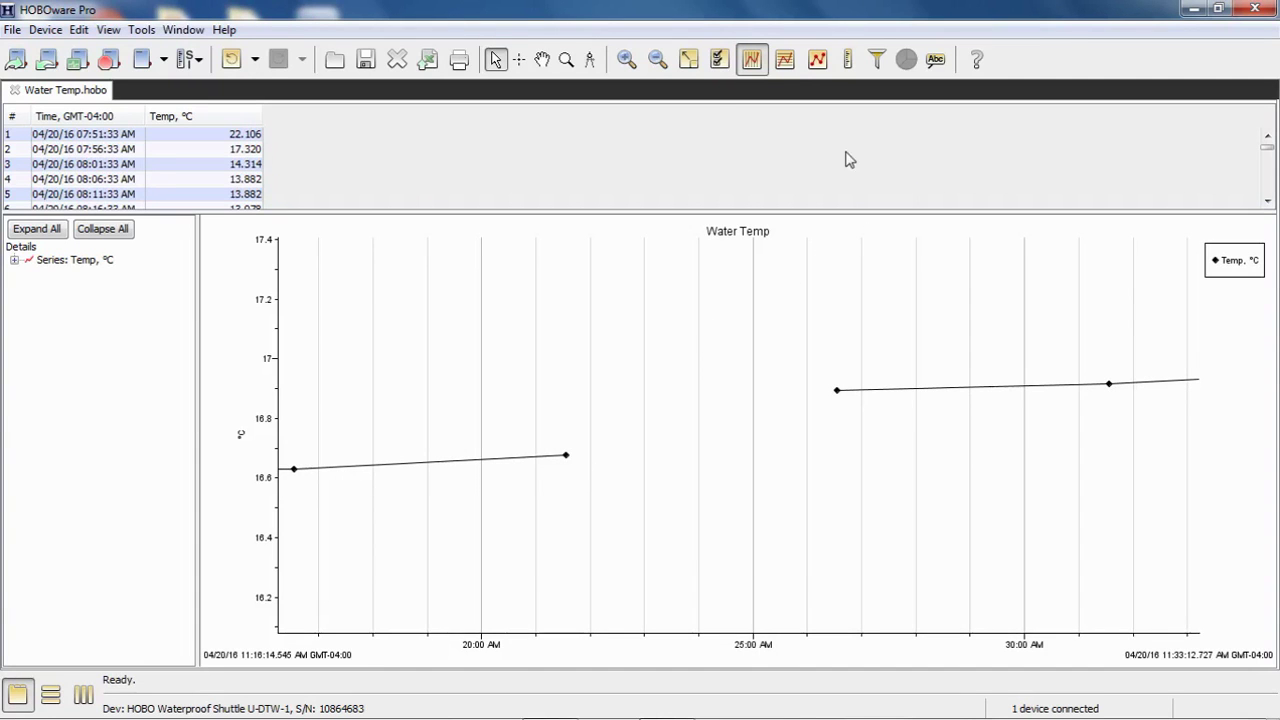
Check the whole marked plot, return to the zoomed gap, and read the data points on either side of it with the crosshair
click(688, 62)
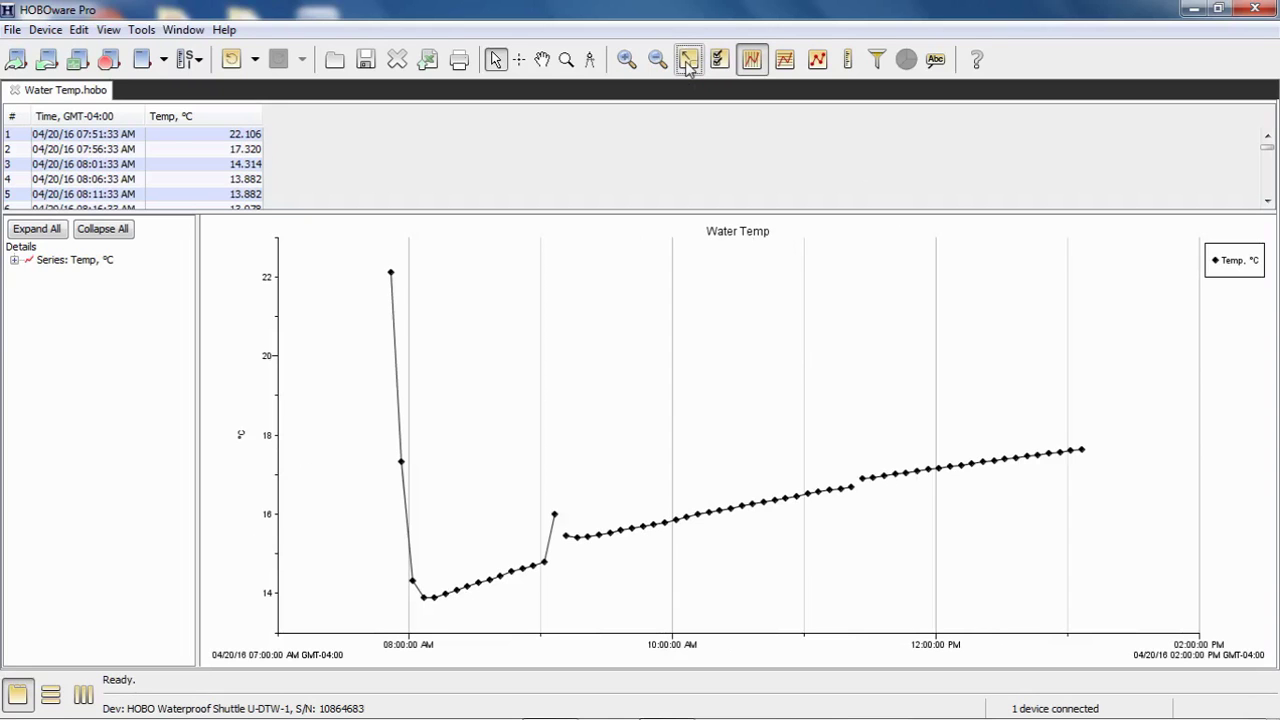
click(232, 59)
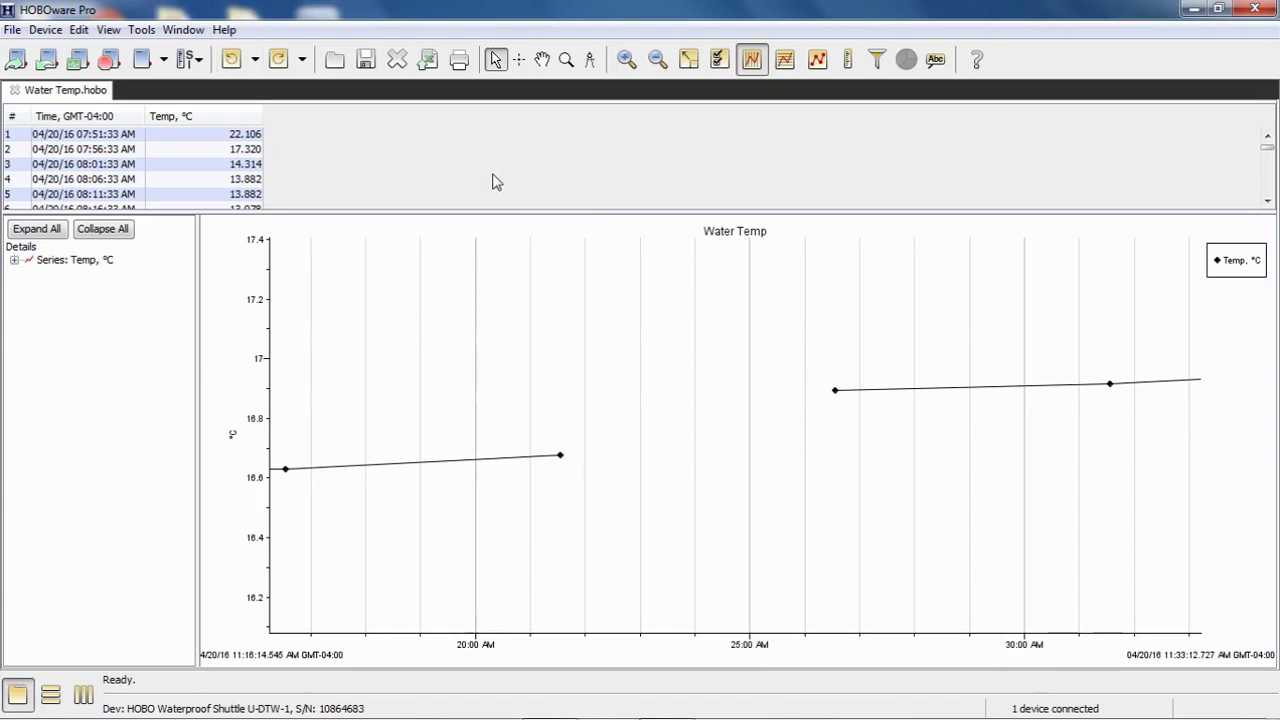
click(519, 60)
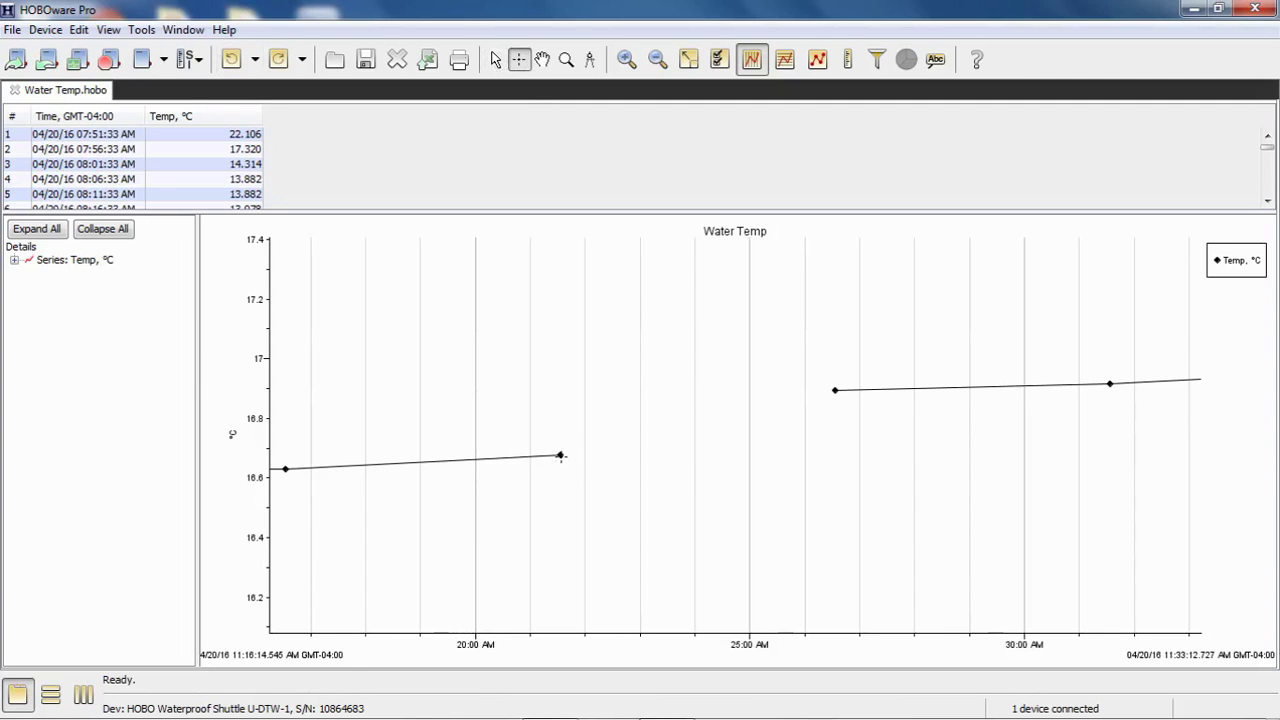
click(560, 455)
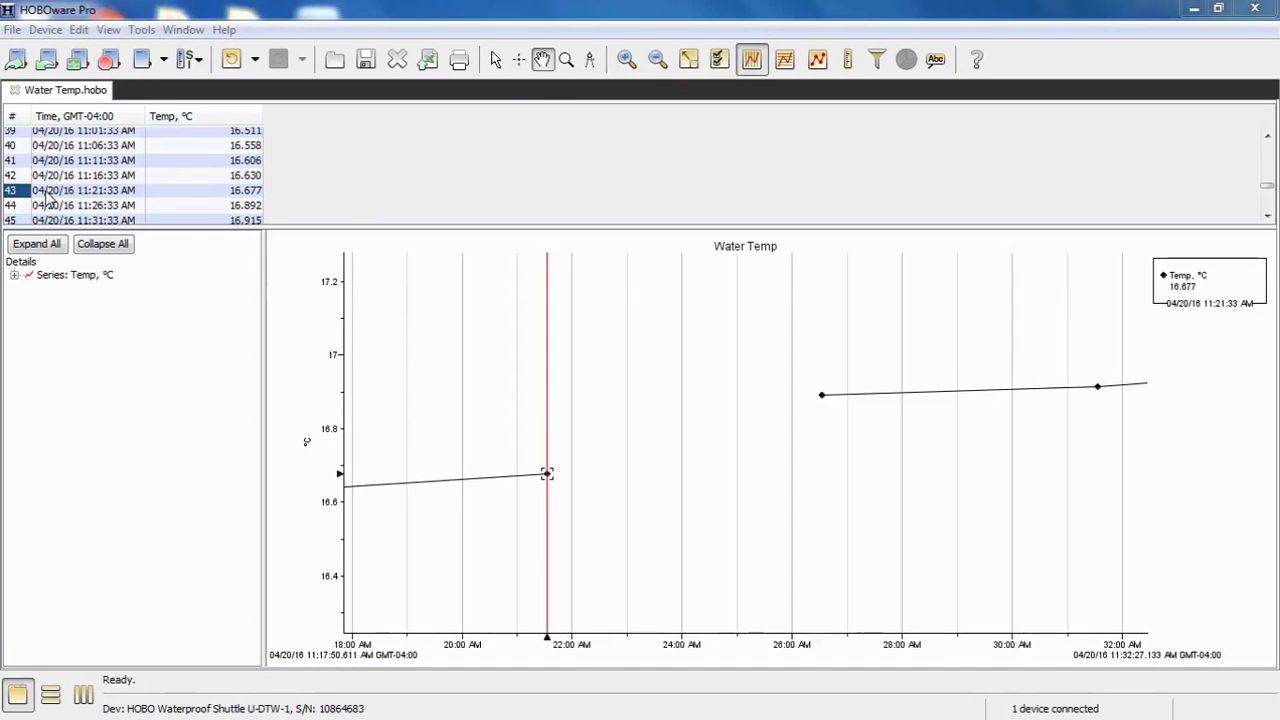
click(519, 60)
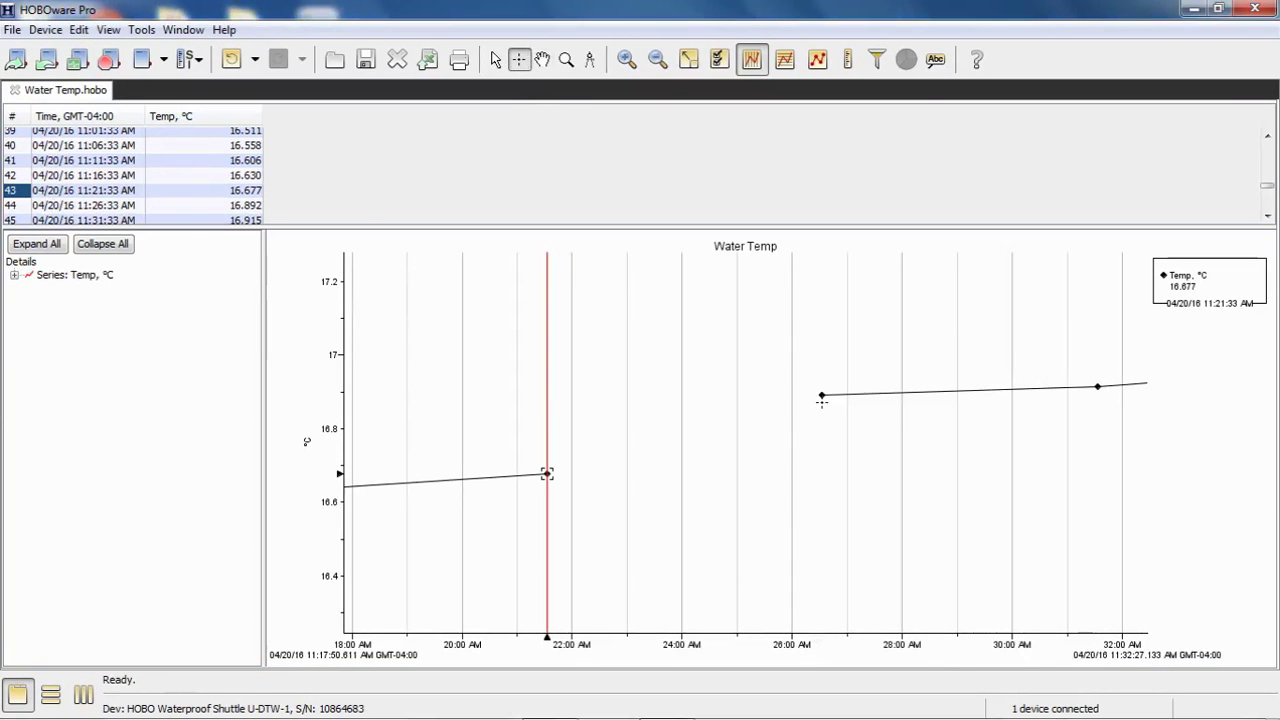
click(822, 396)
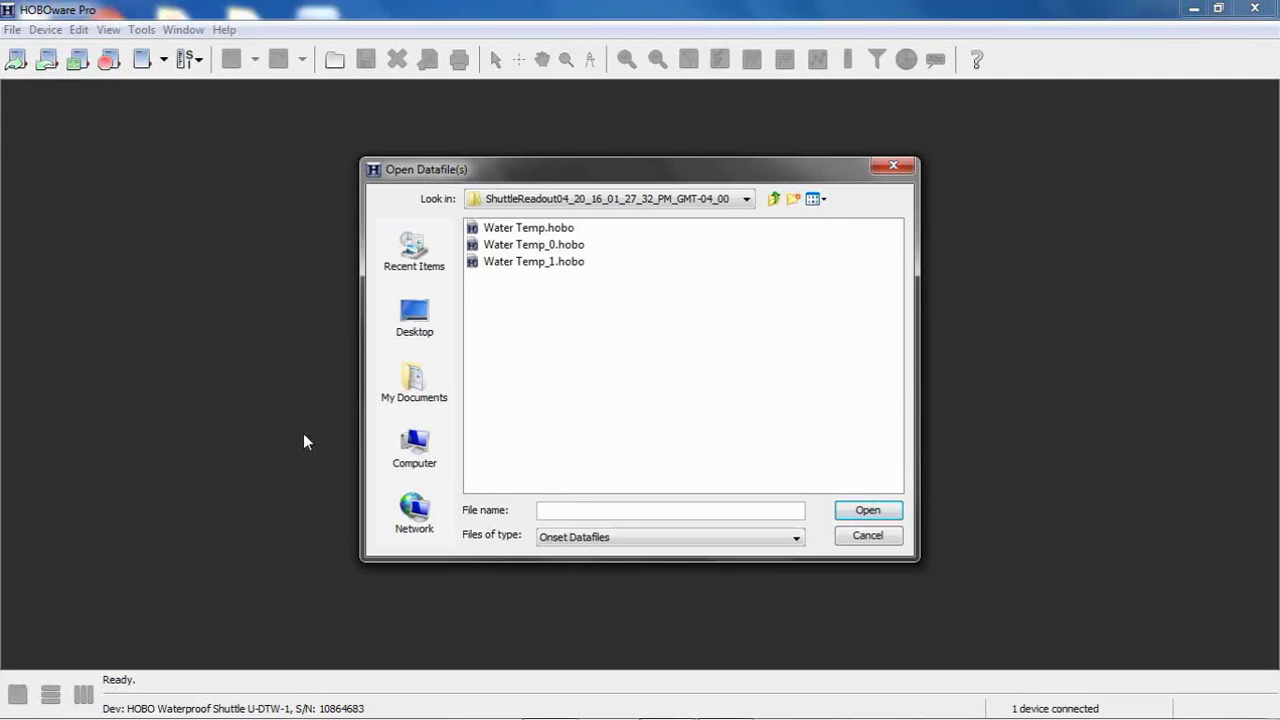
Open Water Temp.hobo and plot its Temp series in °C without any internal logger events
click(512, 228)
click(865, 510)
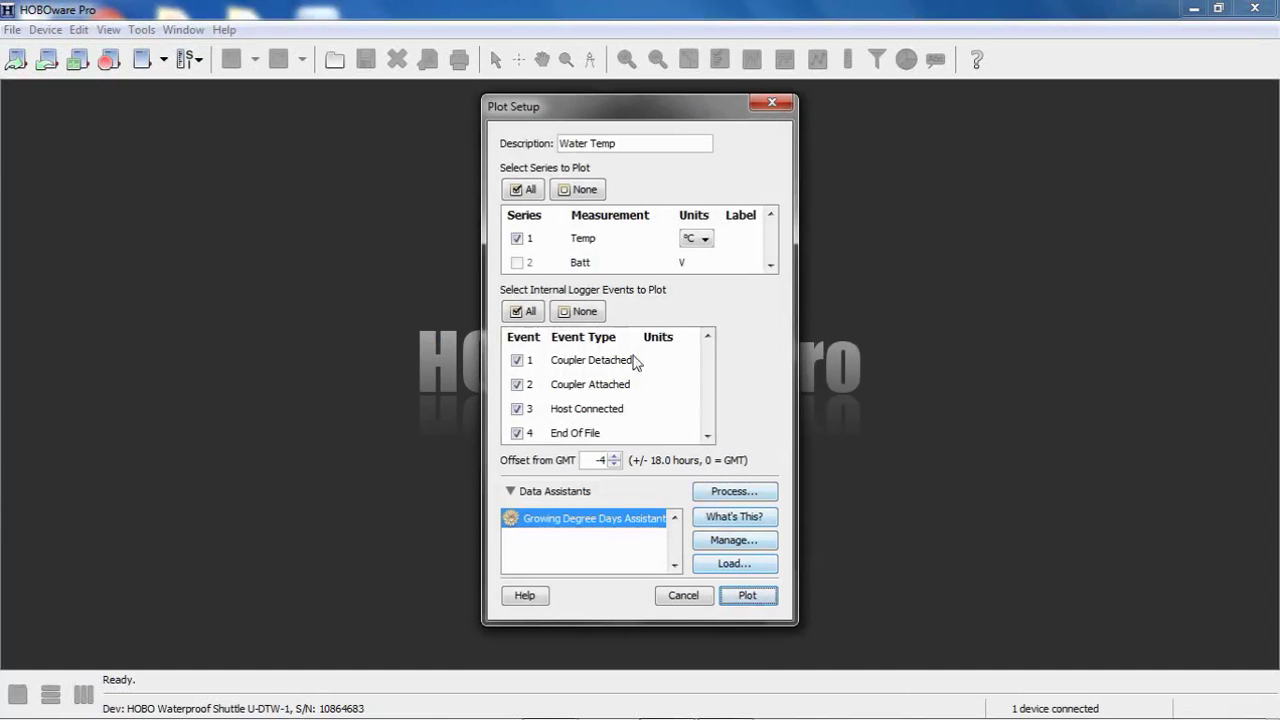
click(578, 311)
click(747, 595)
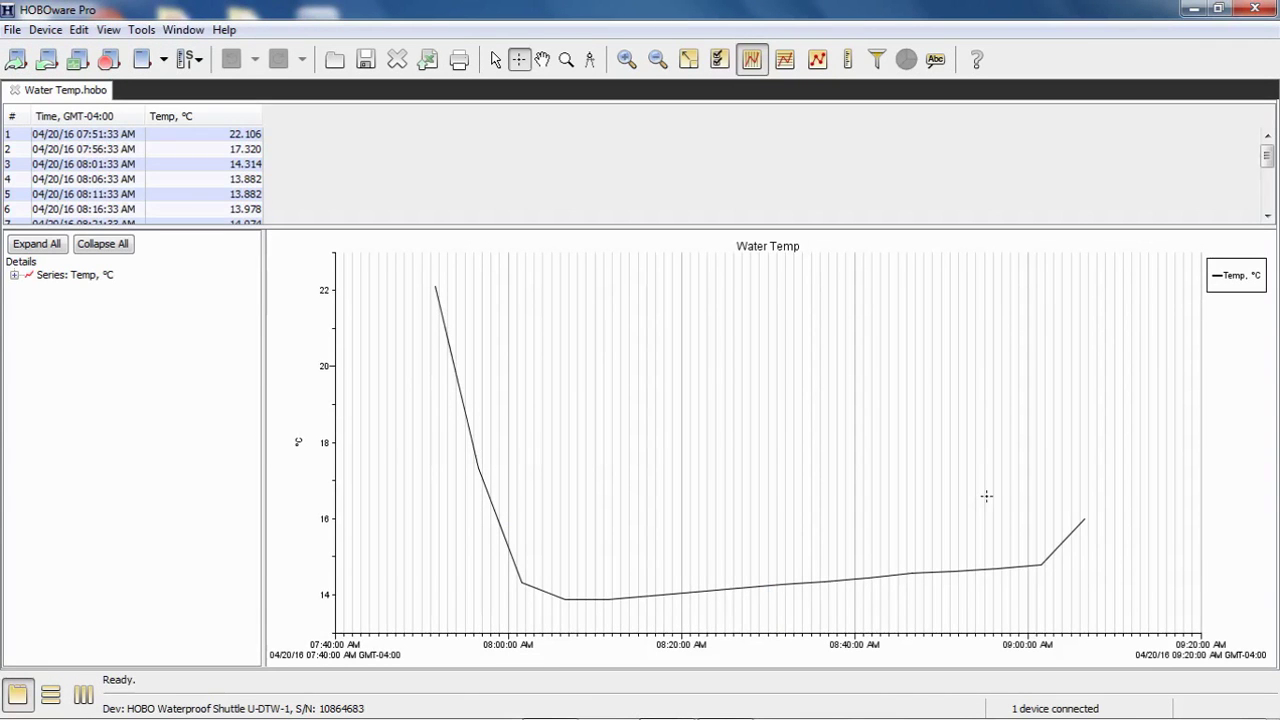
Choose Water Temp_0.hobo and Water Temp_1.hobo as the datafiles to merge into the reopened Water Temp plot
click(12, 29)
click(43, 73)
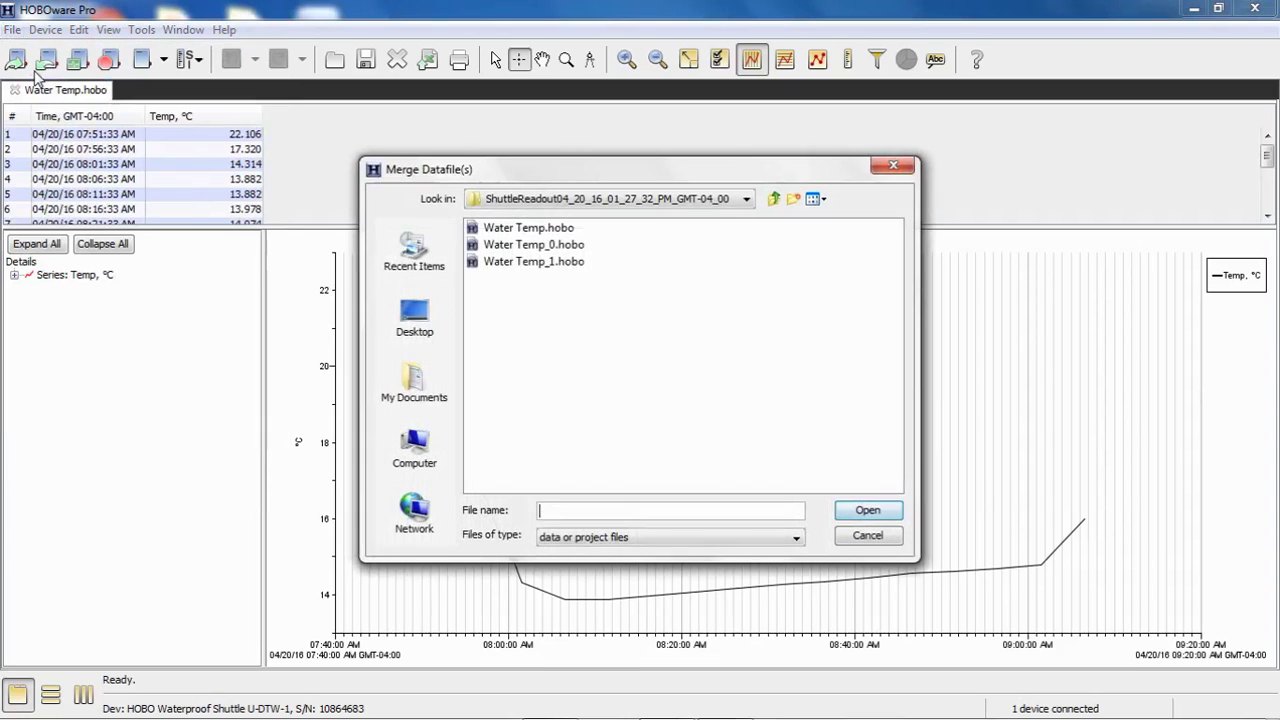
click(524, 246)
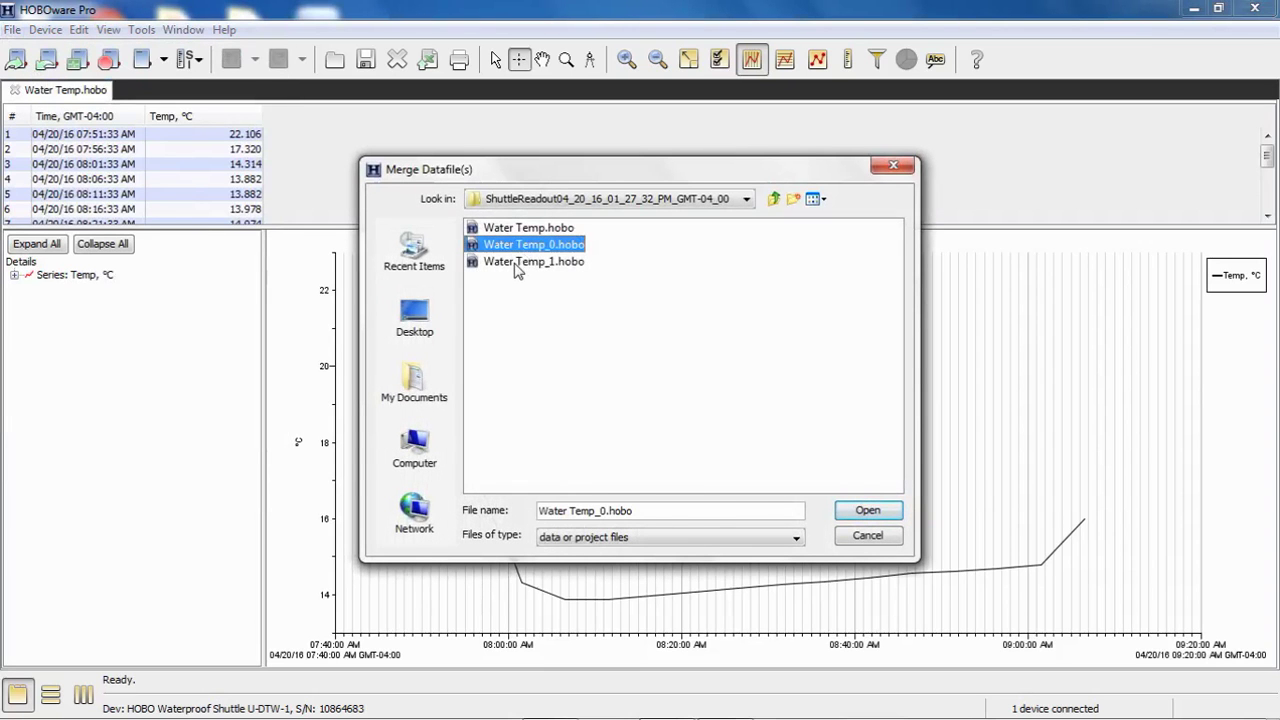
shift+click(516, 262)
click(860, 512)
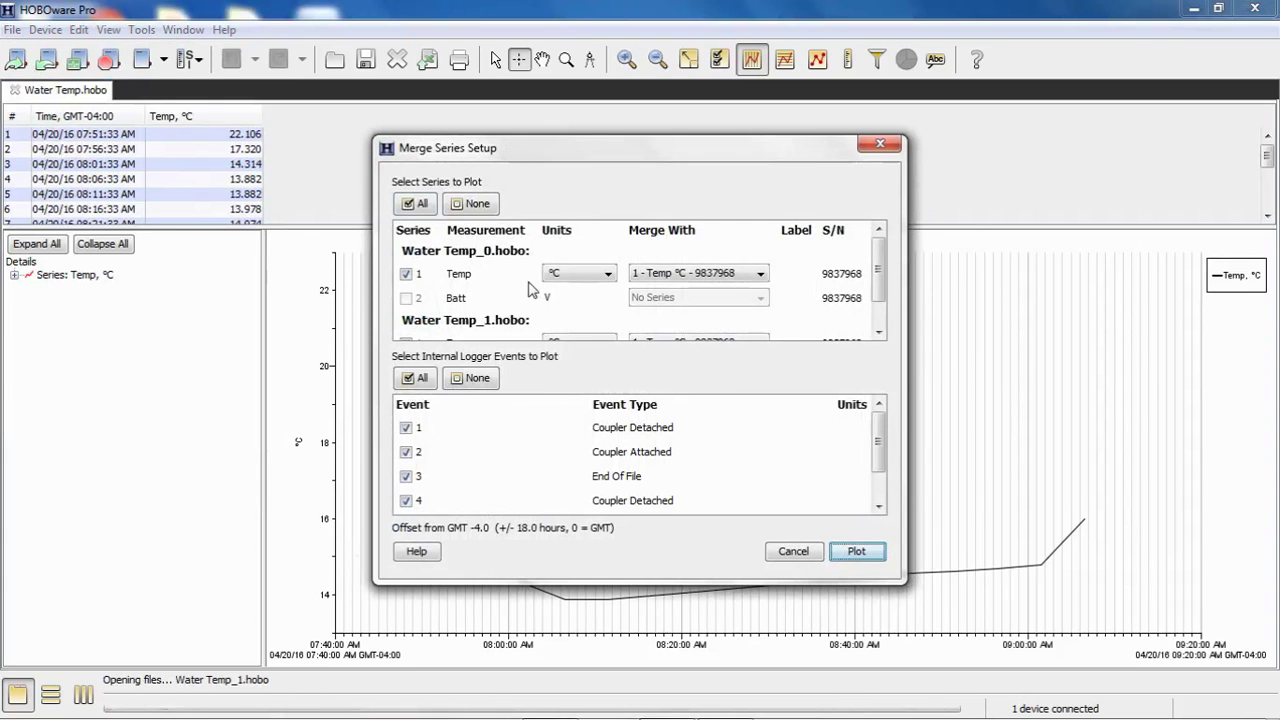
Plot both files' Temp series separately by merging each with No Series, excluding all internal logger events
click(760, 273)
click(728, 306)
click(760, 273)
click(706, 287)
scroll(880, 293, down, 1)
click(760, 306)
click(705, 322)
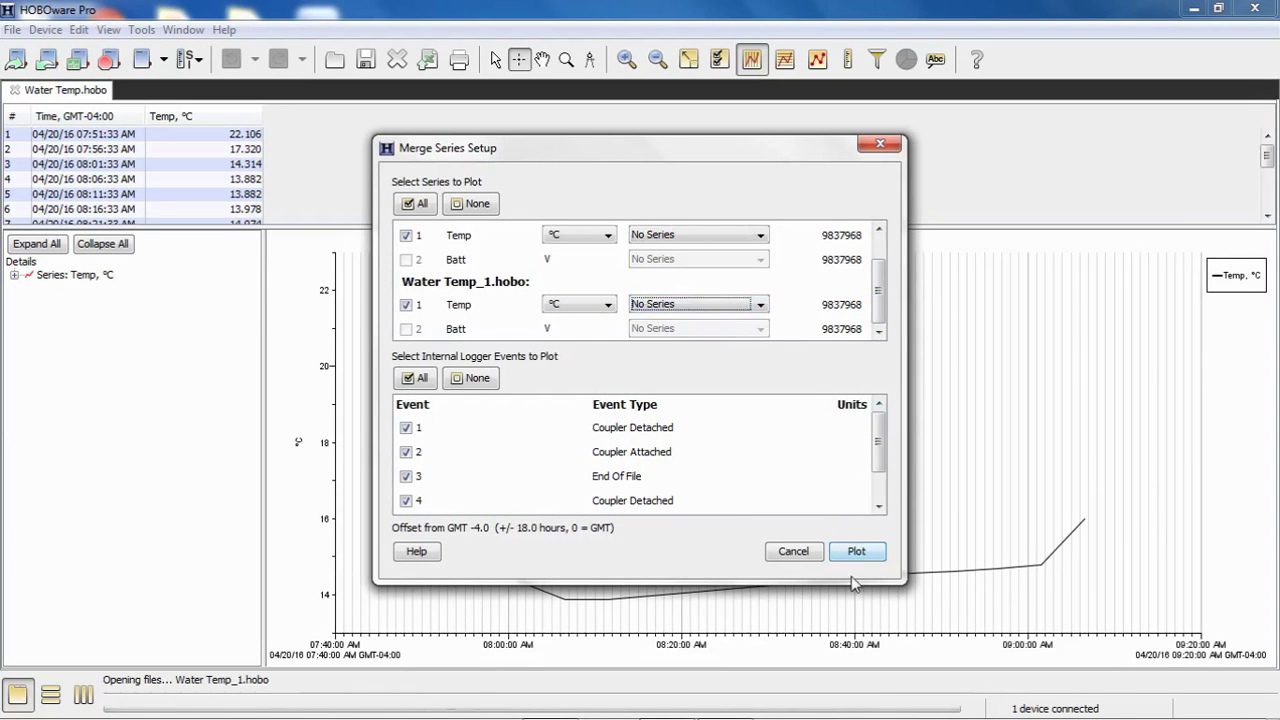
click(468, 382)
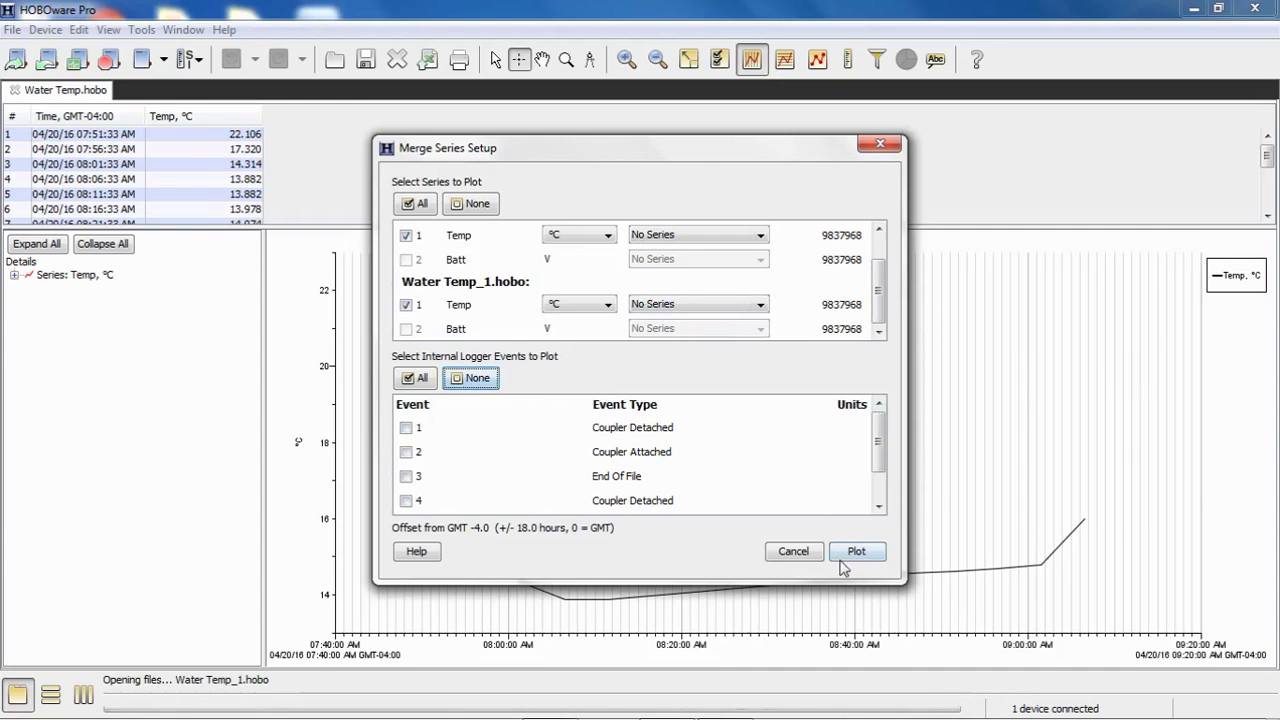
click(856, 553)
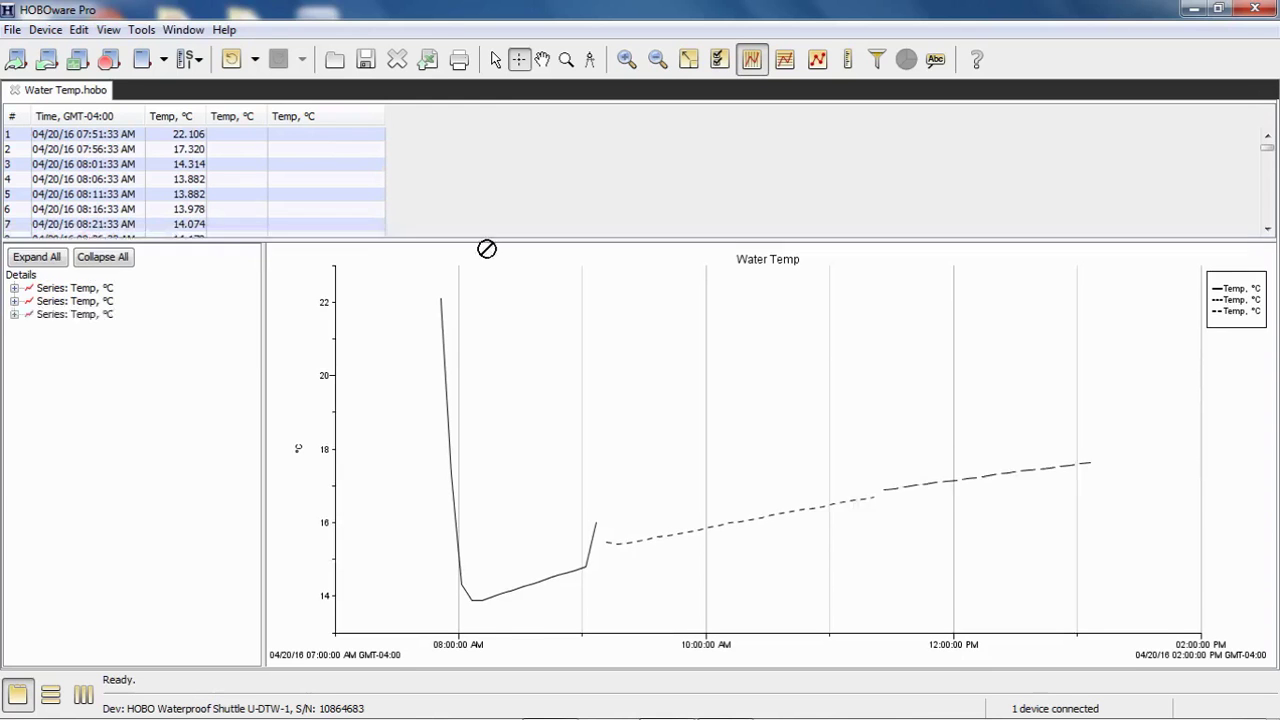
Enlarge the data table to examine the separate Temp columns, and shrink it again to restore the plot's height
drag(480, 226, 500, 541)
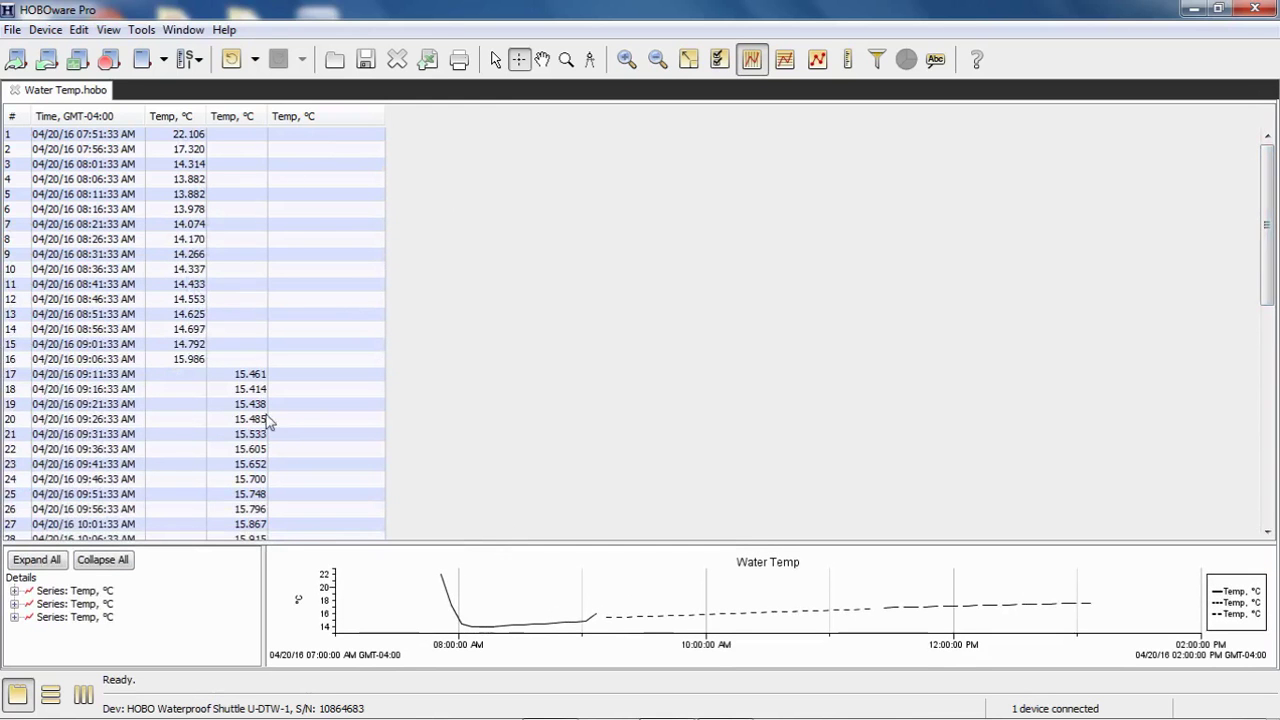
mouse_move(1277, 281)
mouse_down()
mouse_move(1276, 488)
mouse_move(1277, 271)
mouse_up()
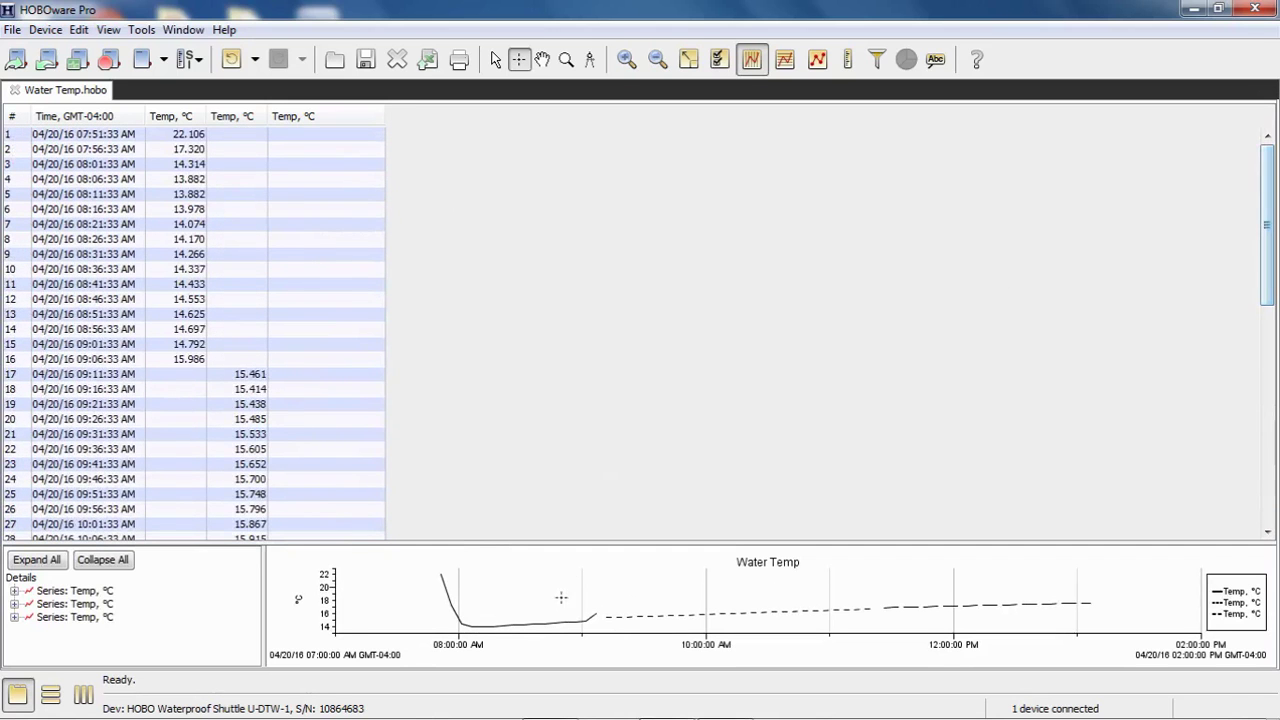
drag(560, 541, 542, 245)
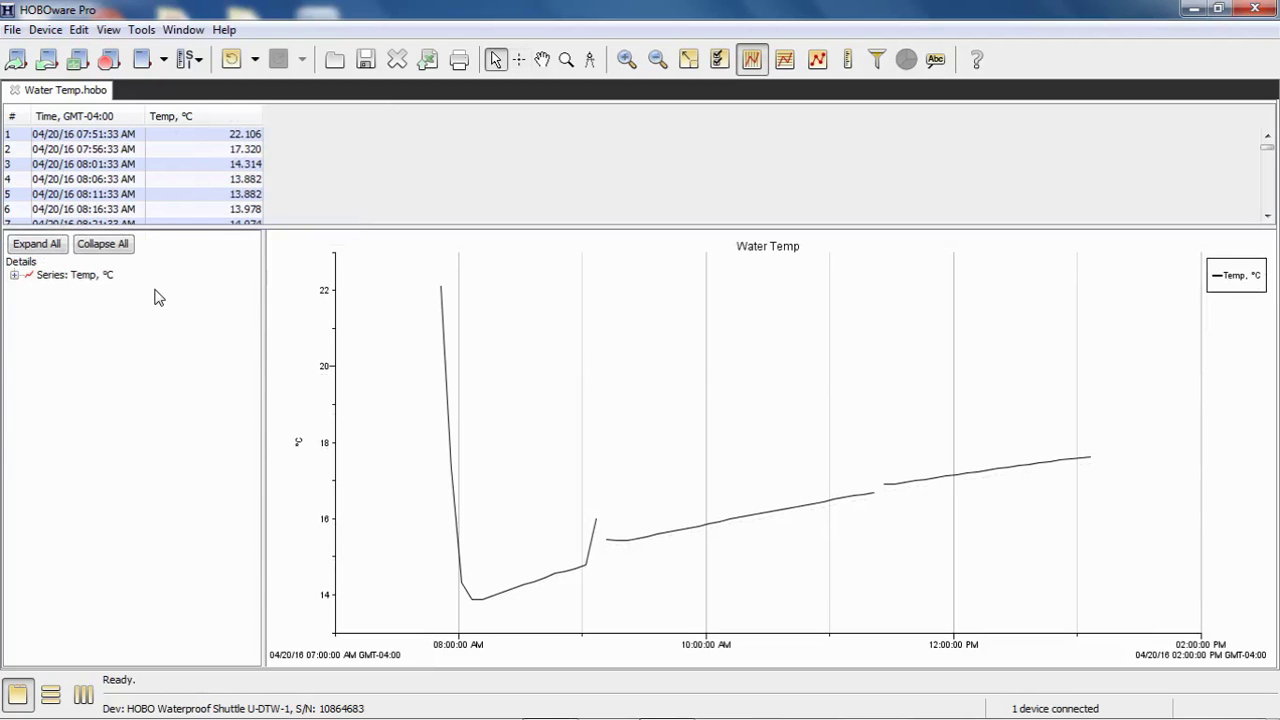
Start saving the merged Water Temp plot as a project file on the Desktop
click(13, 30)
mouse_move(40, 140)
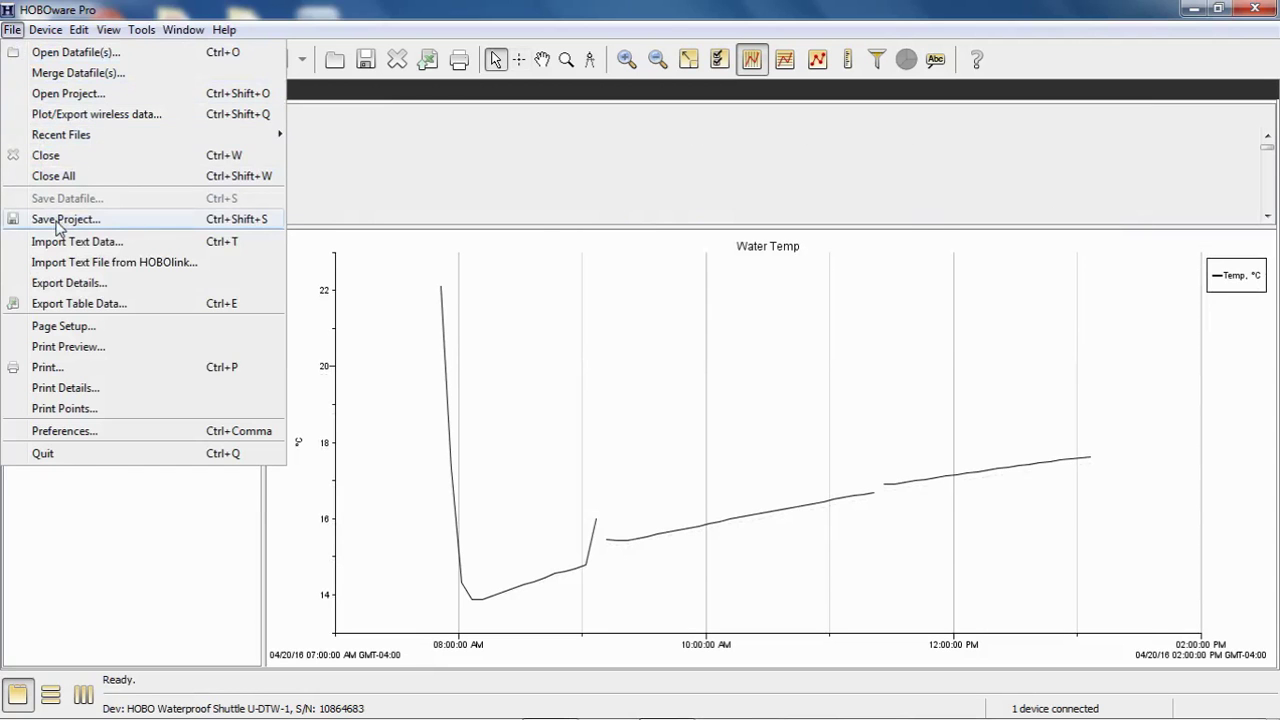
click(60, 219)
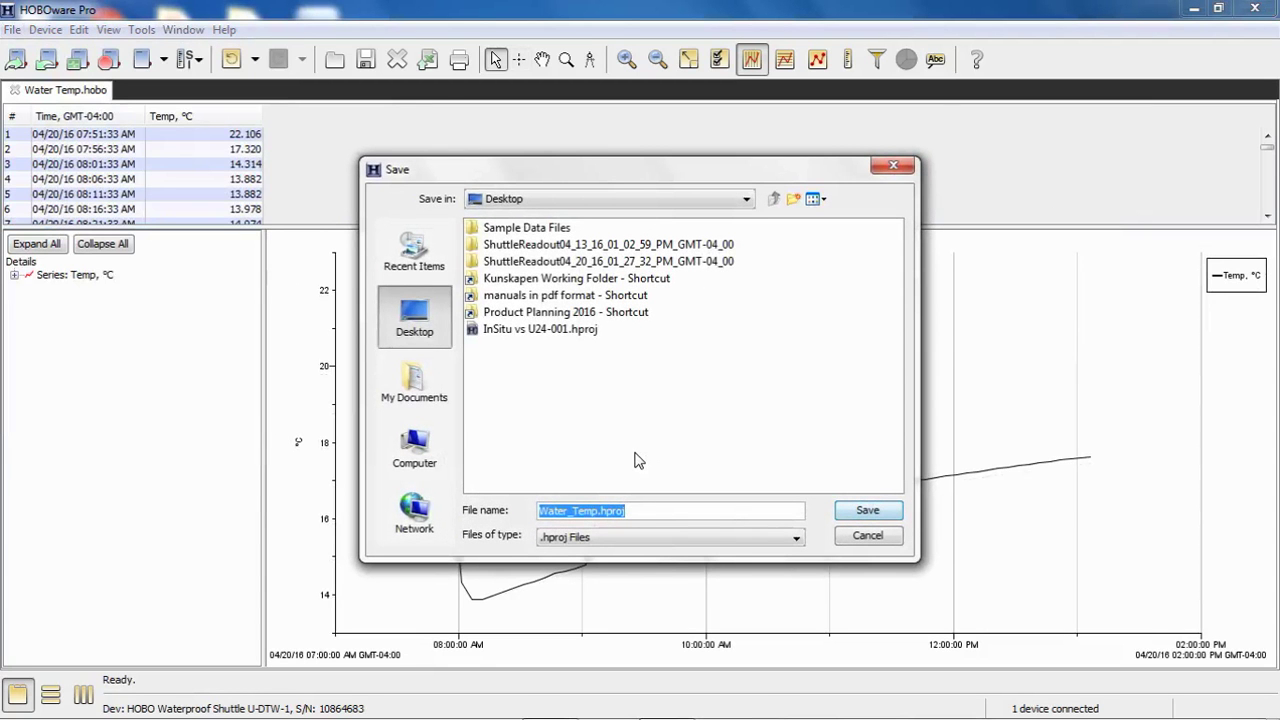